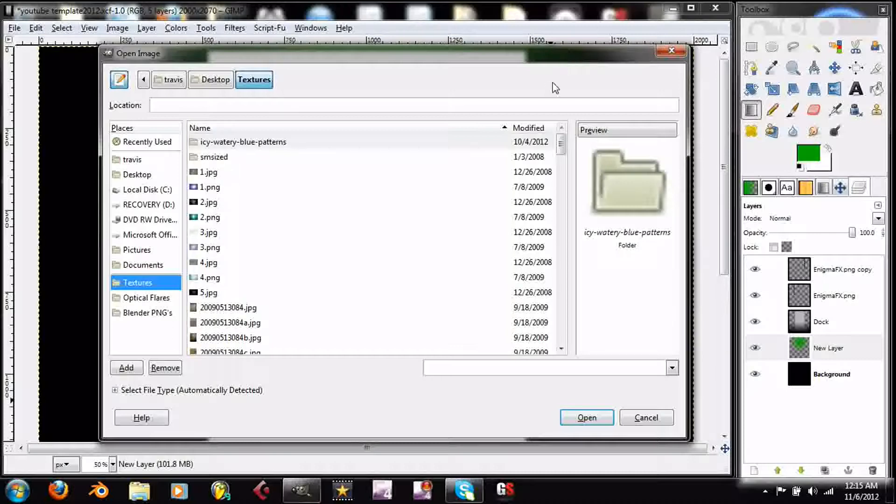
- Preview the texture images in the Textures folder to find one that suits the background
left_click_drag(514, 59, 517, 225)
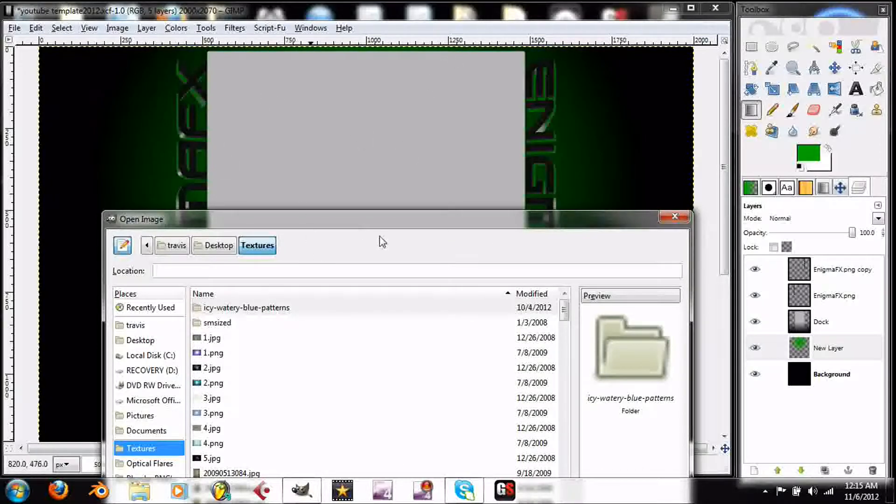
left_click_drag(439, 226, 443, 65)
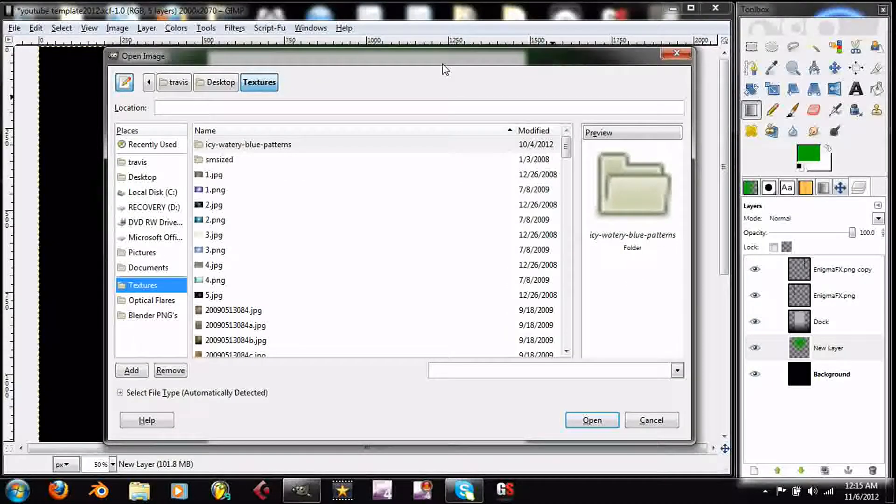
scroll(314, 166, "down", 3)
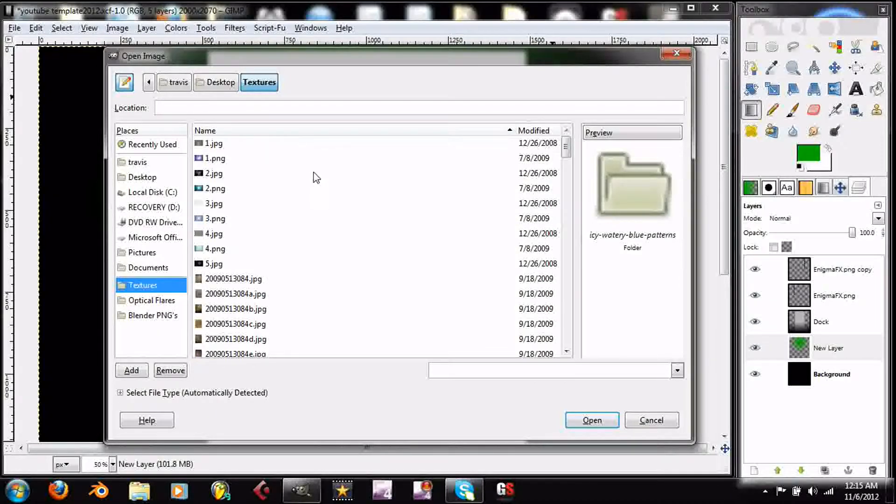
scroll(310, 194, "down", 2)
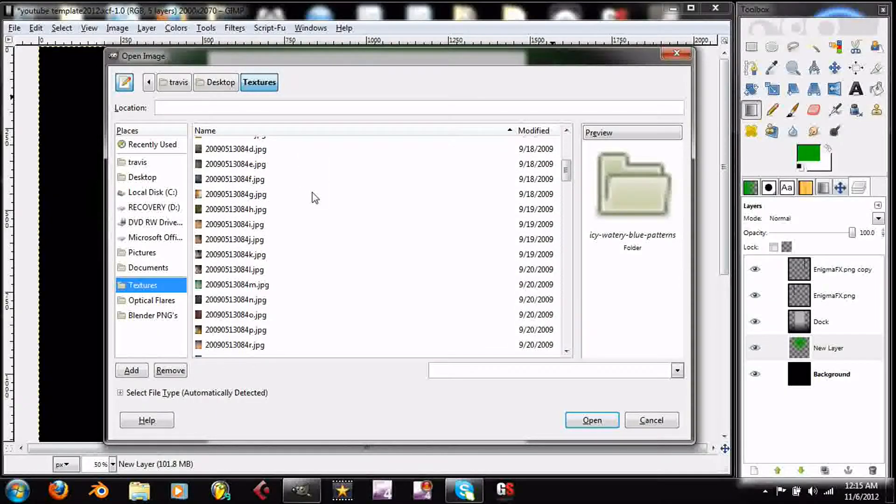
scroll(310, 194, "up", 1)
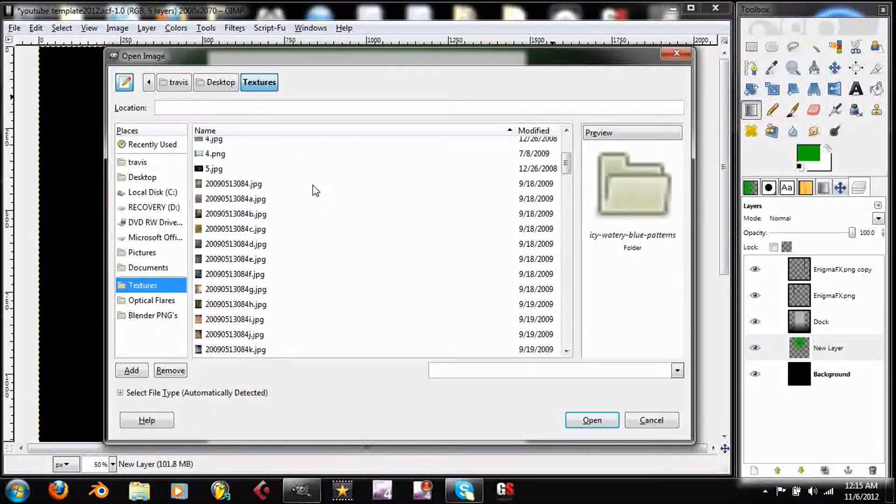
left_click(238, 185)
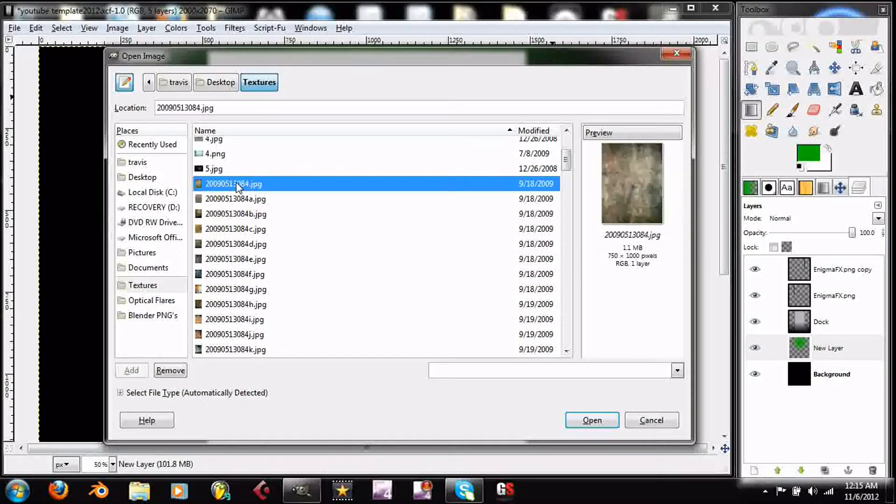
key("Down")
key("Down")
key("Down")
key("Down")
key("Down")
key("Down")
key("Down")
key("Down")
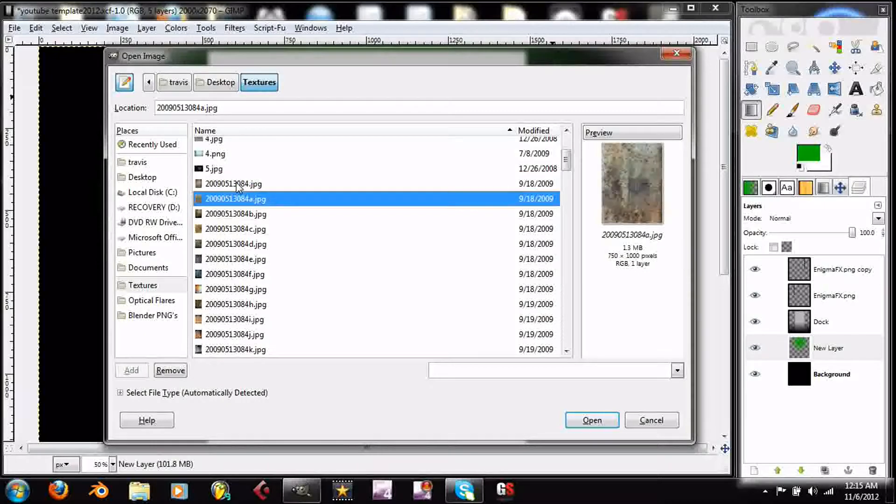
key("Down")
key("Down")
key("Down")
key("Down")
key("Down")
key("Down")
key("Down")
key("Down")
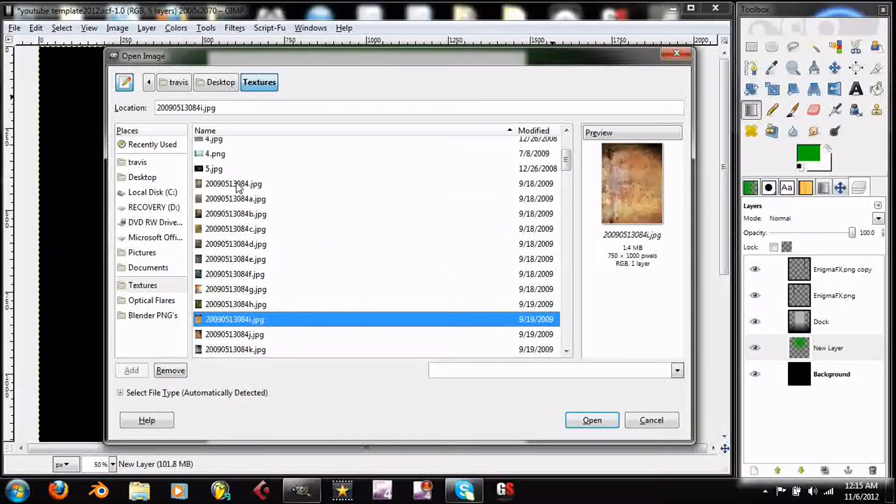
key("Down")
key("Down")
key("Down")
key("Down")
key("Down")
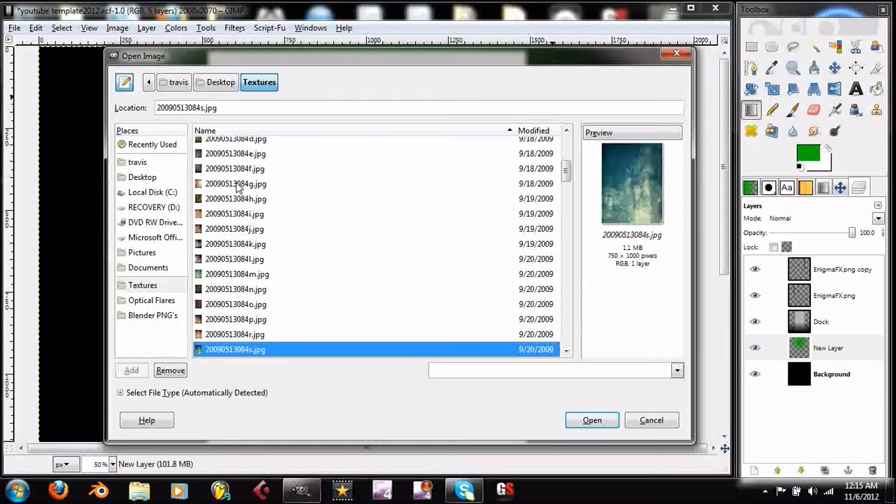
key("Down")
key("Up")
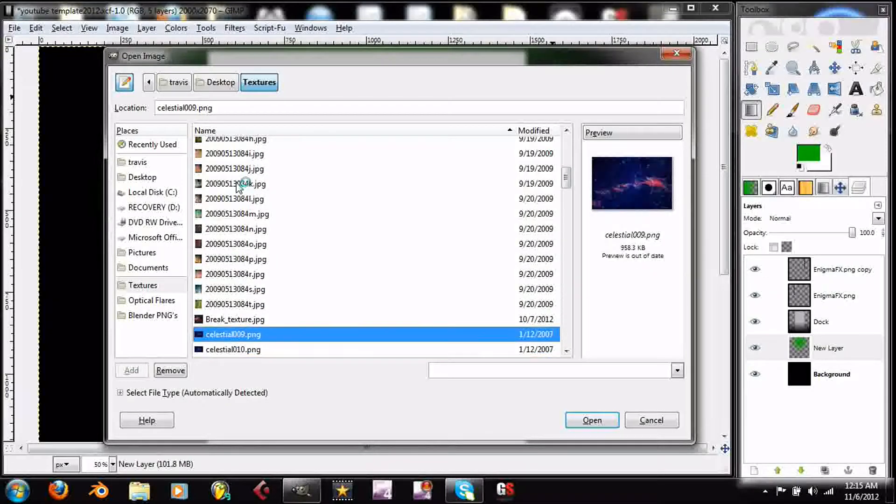
key("Up")
key("Up")
key("Up")
key("Up")
key("Up")
key("Up")
key("Up")
key("Up")
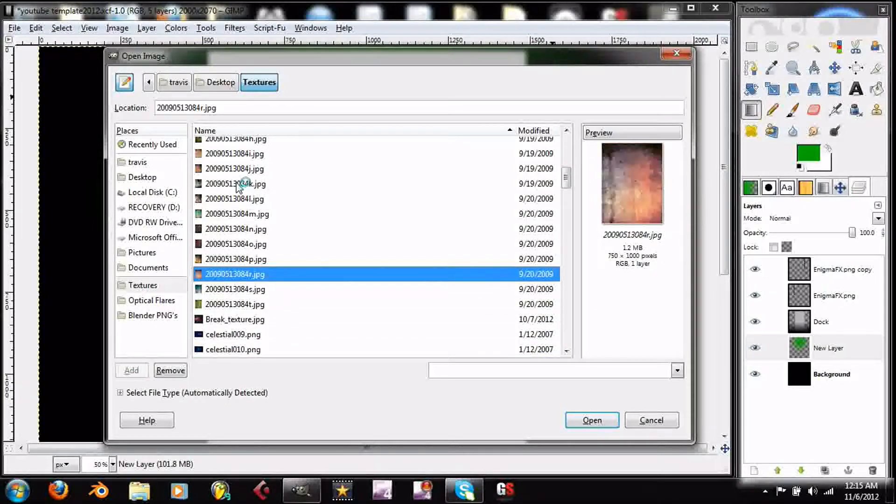
key("Up")
key("Up")
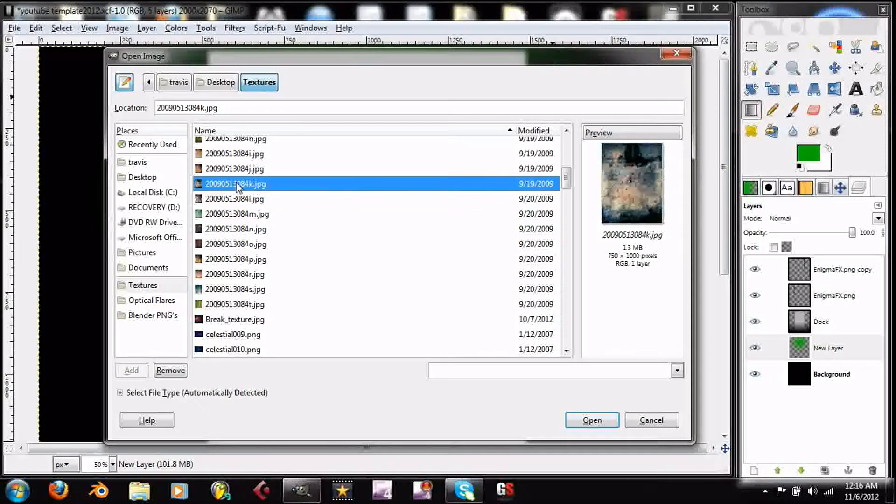
key("Up")
key("Down")
key("Return")
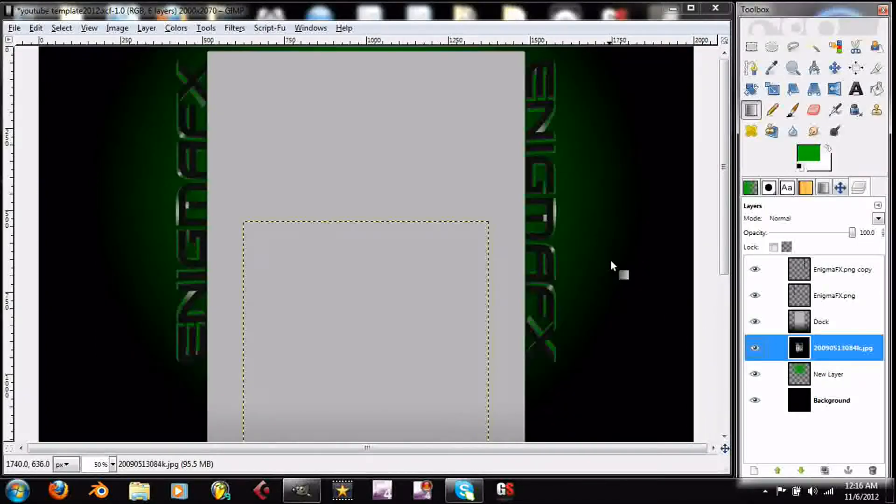
- Add an alpha channel to the texture layer and move it up to the canvas's top edge, over the right-hand ENIGMAFX text
right_click(801, 352)
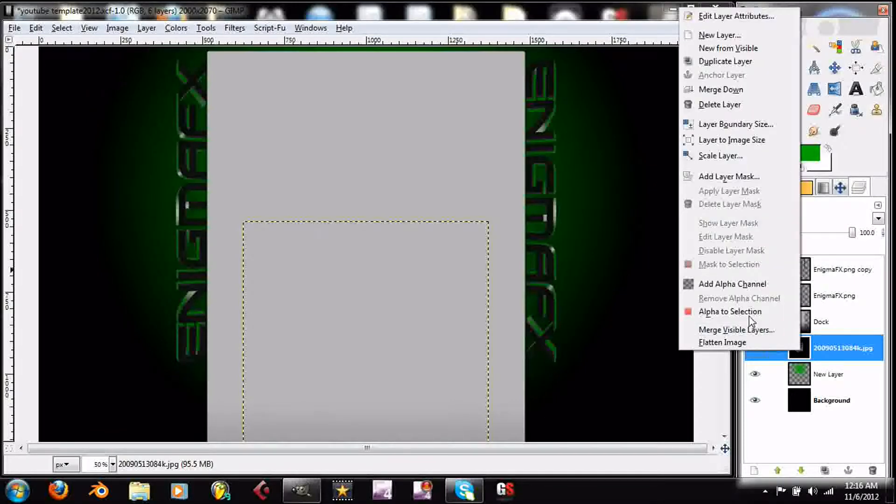
left_click(747, 288)
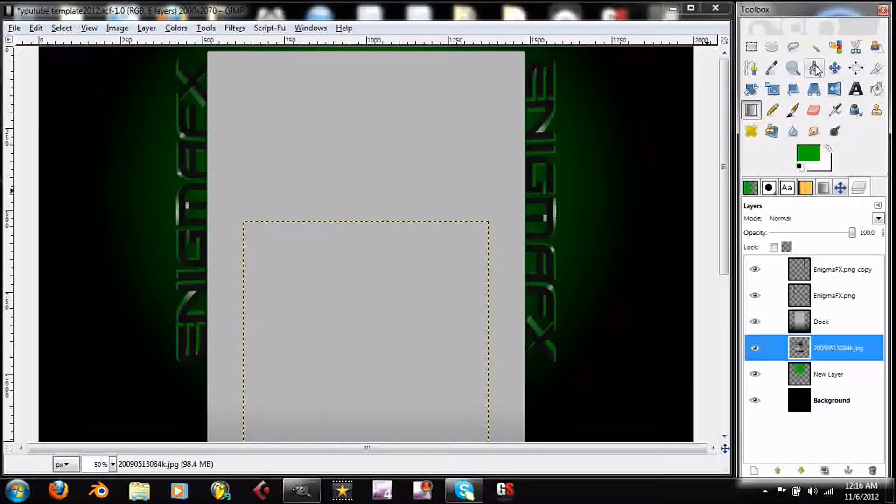
left_click(835, 67)
left_click_drag(376, 360, 517, 177)
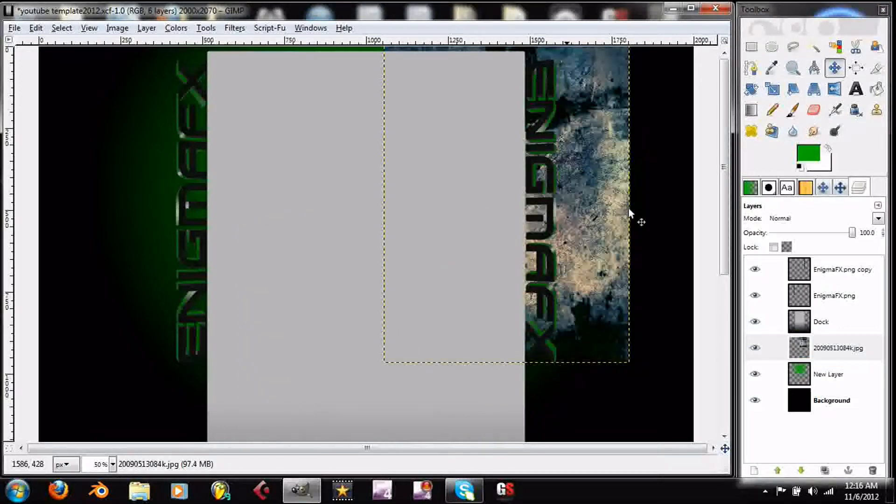
left_click_drag(547, 209, 394, 212)
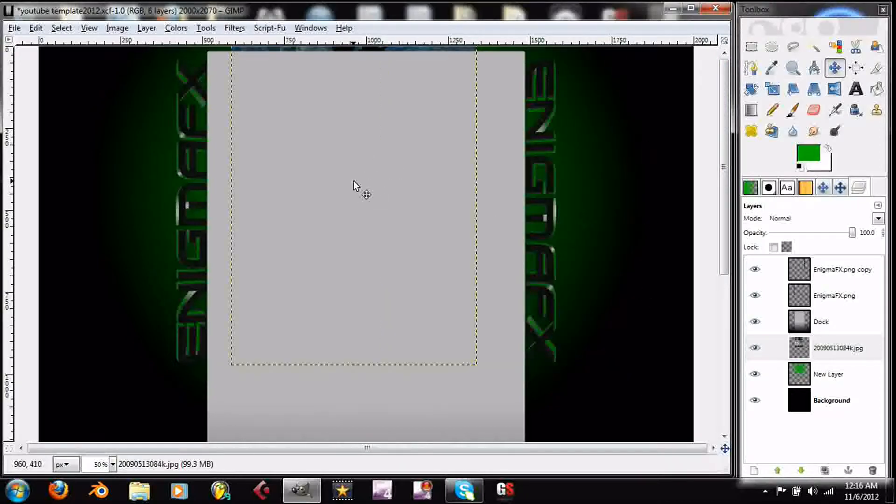
left_click_drag(352, 181, 522, 189)
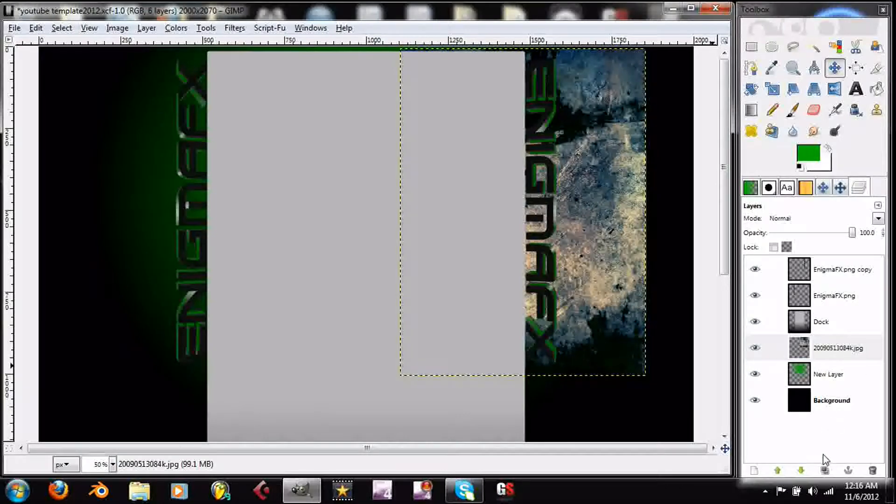
- Scale the texture layer to 1648 × 1166 pixels so it extends behind both ENIGMAFX texts
left_click(771, 89)
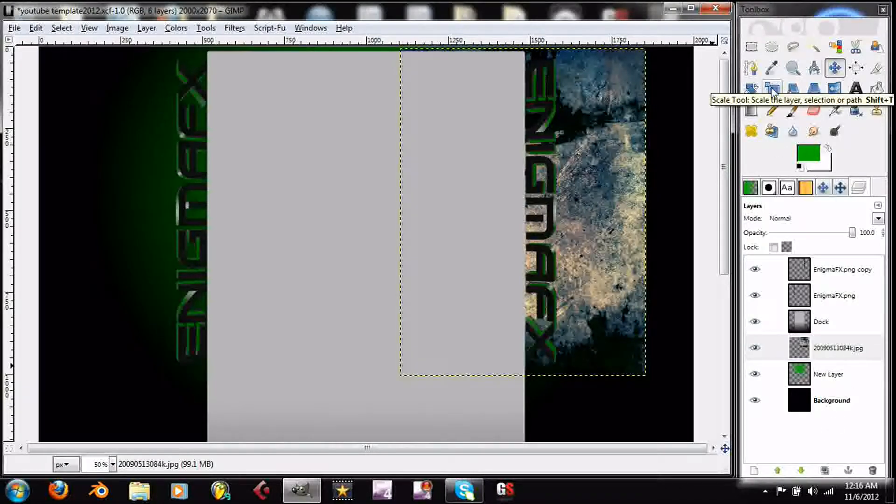
left_click(534, 196)
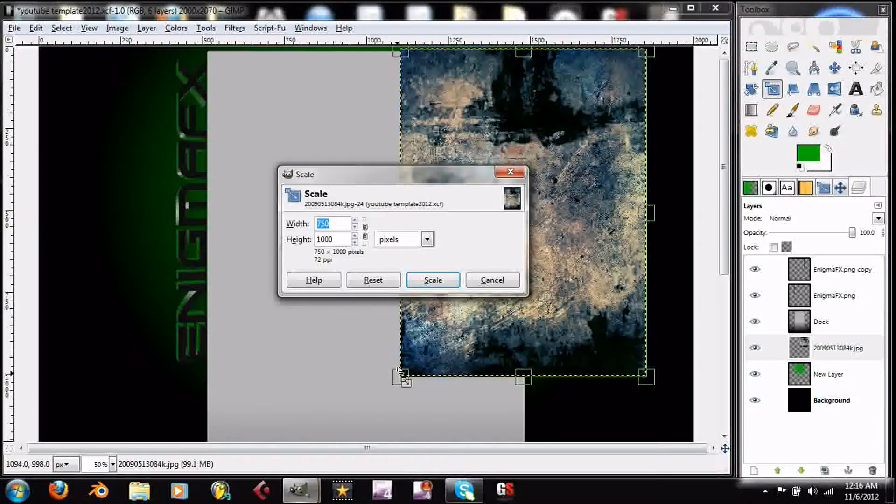
left_click_drag(384, 378, 112, 422)
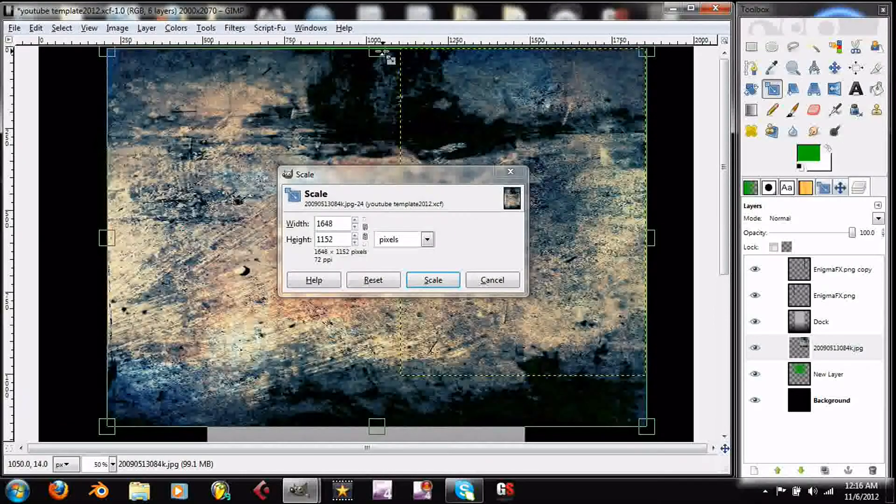
left_click_drag(379, 51, 379, 47)
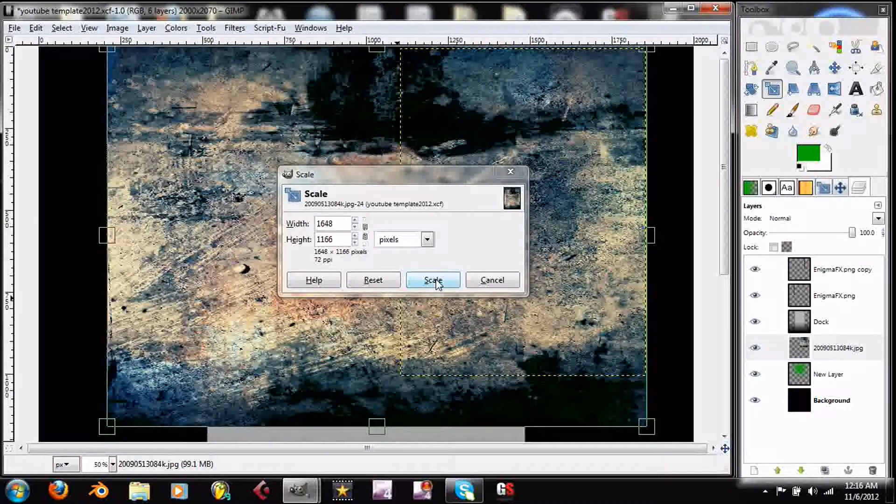
left_click(433, 281)
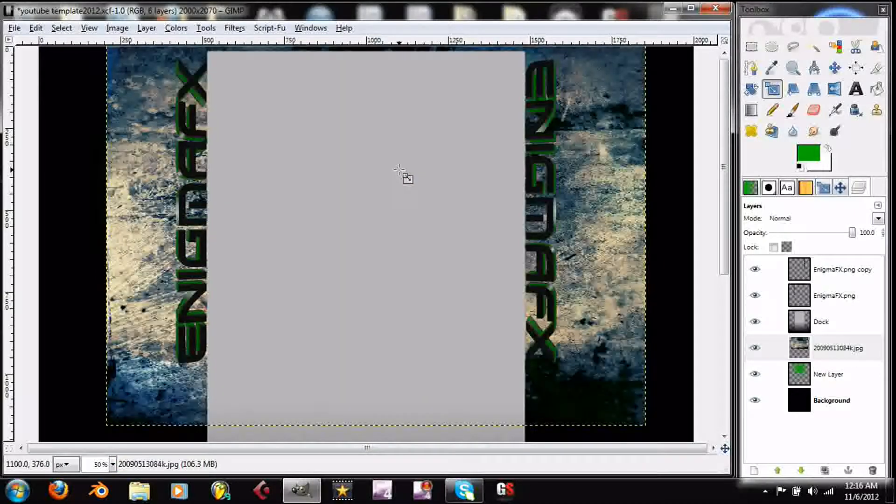
- Set the texture layer's blend mode to Overlay and shift the layer slightly left and up
left_click(878, 219)
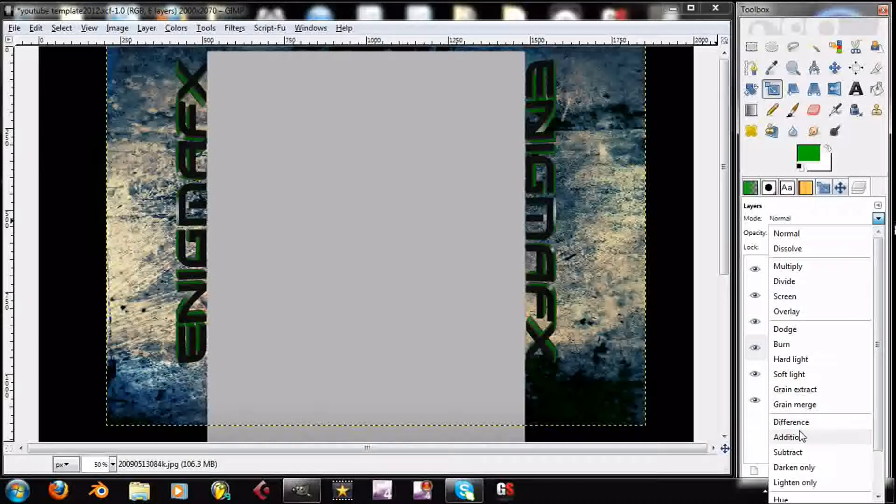
scroll(817, 425, "down", 3)
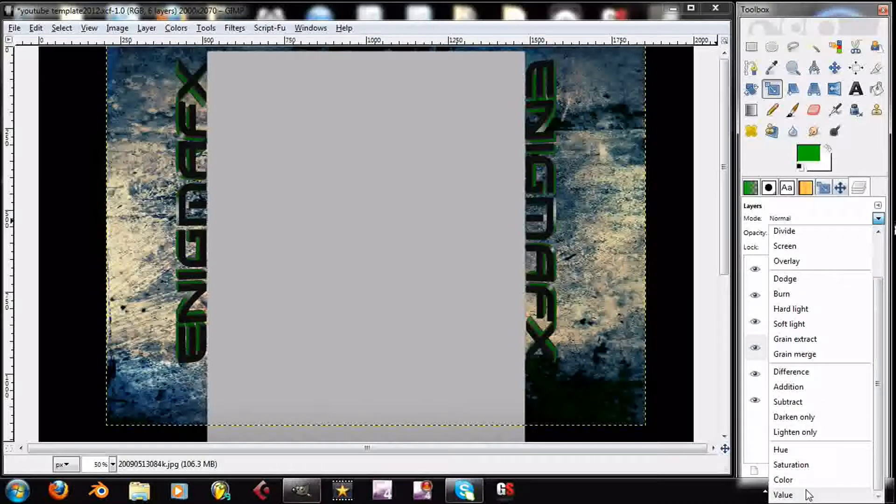
scroll(815, 462, "up", 3)
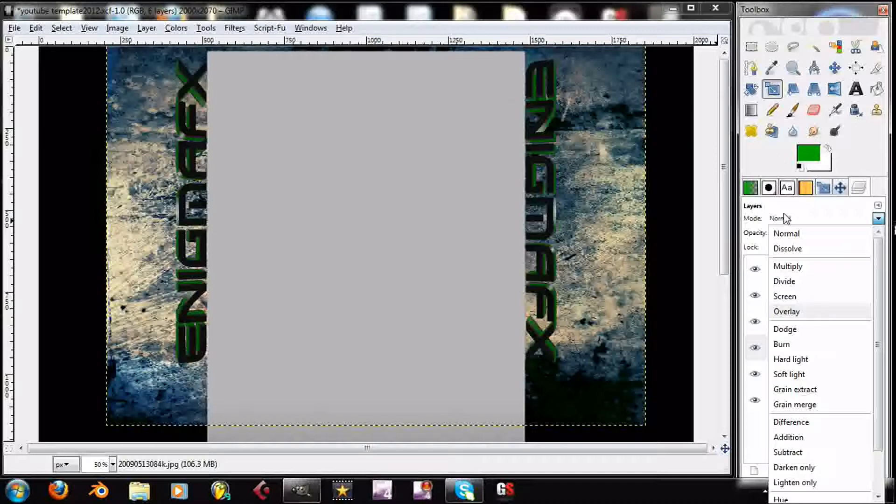
left_click(811, 316)
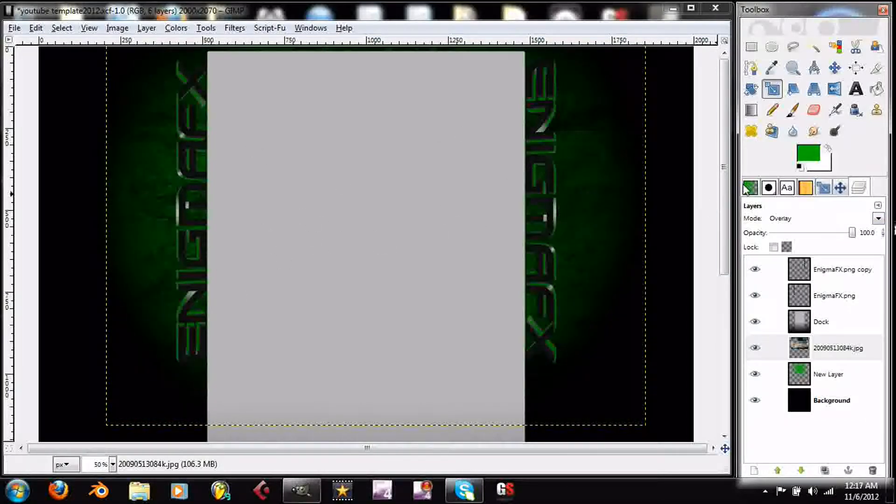
left_click(835, 68)
left_click_drag(463, 186, 444, 184)
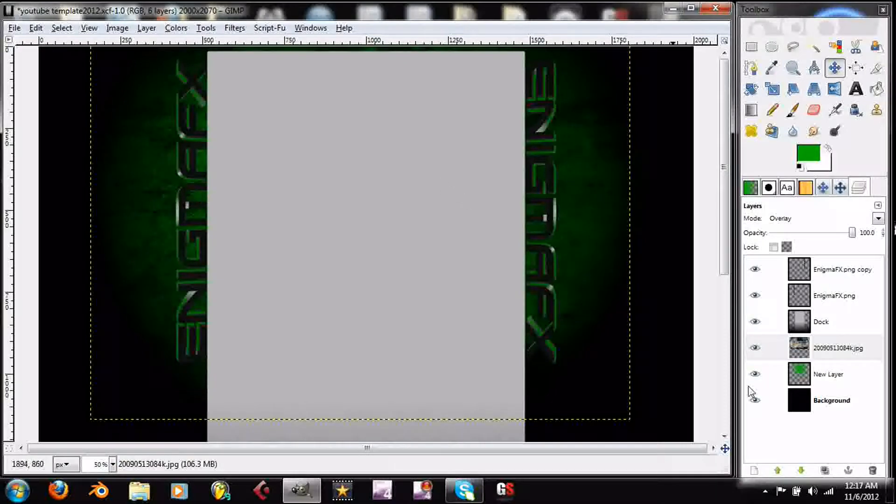
- Try duplicating the green New Layer and the texture layer, and undo both duplications
left_click(829, 374)
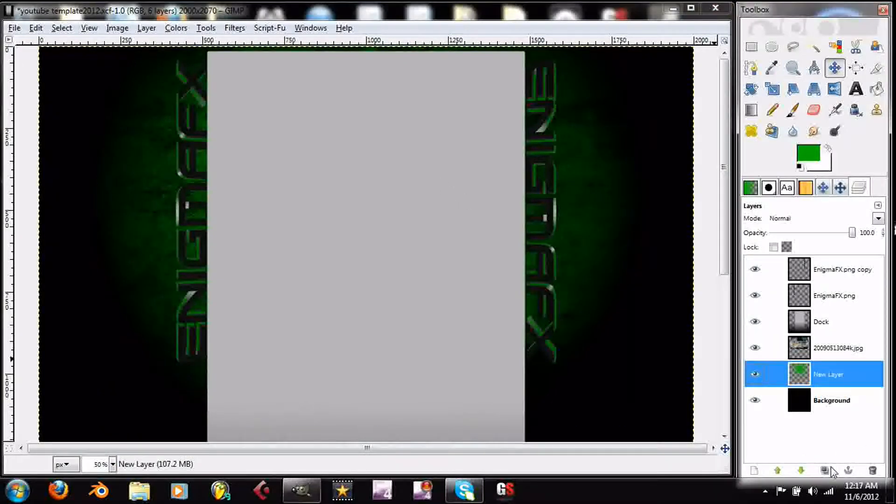
left_click(824, 470)
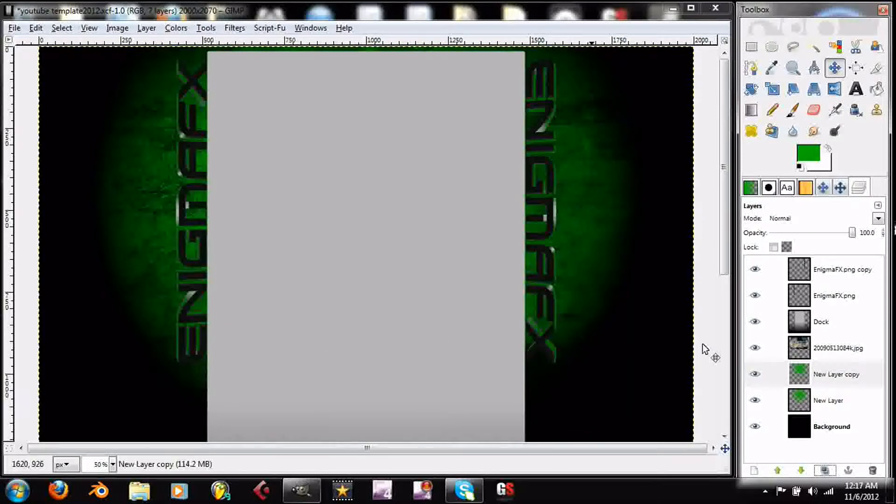
left_click(828, 347)
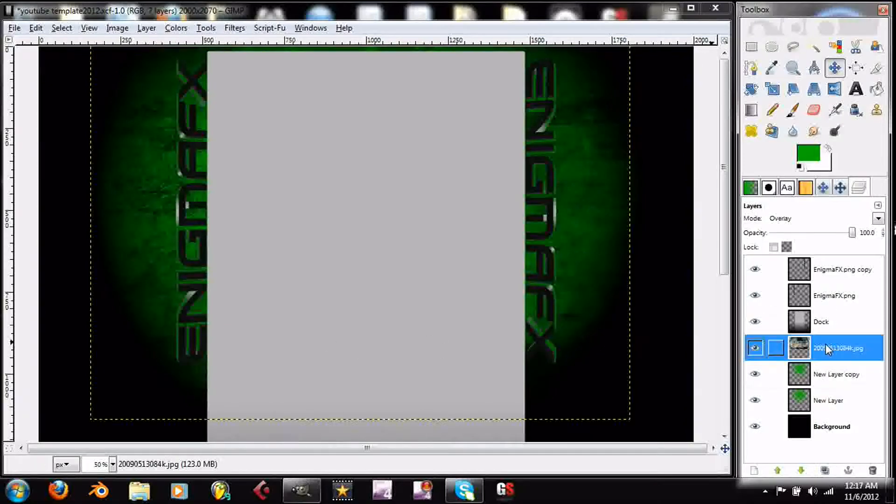
left_click(825, 470)
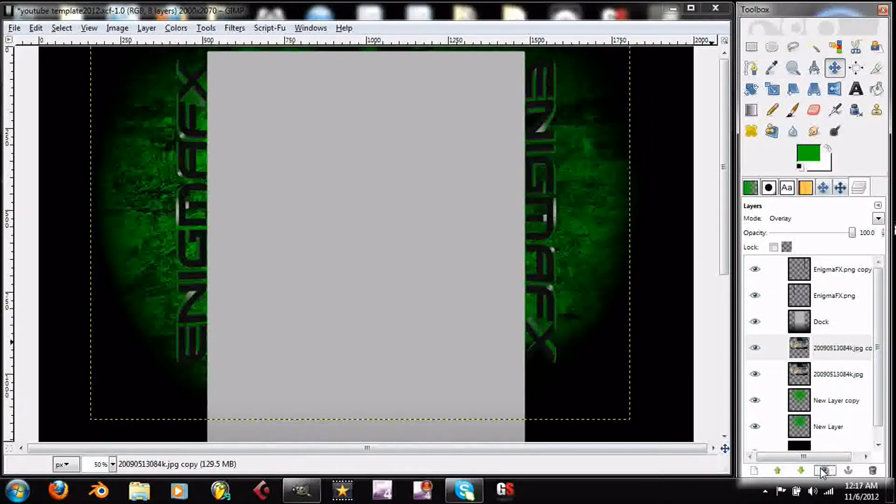
key("ctrl+z")
key("ctrl+z")
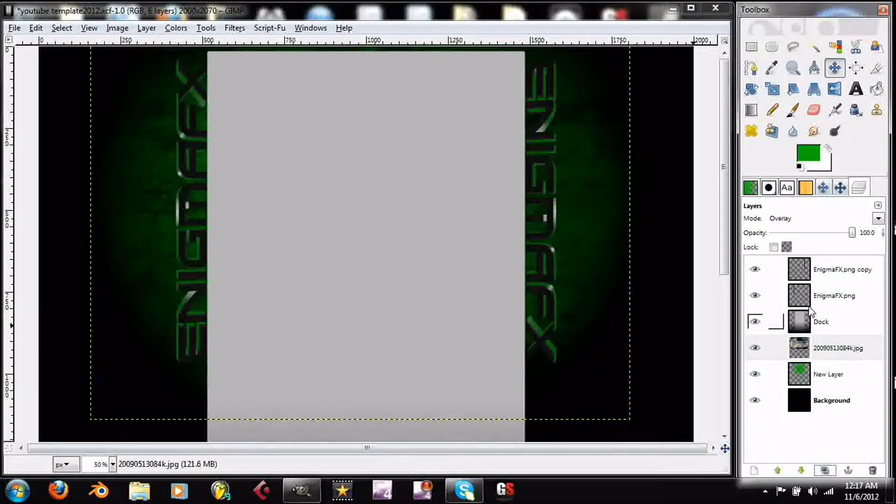
left_click(831, 353)
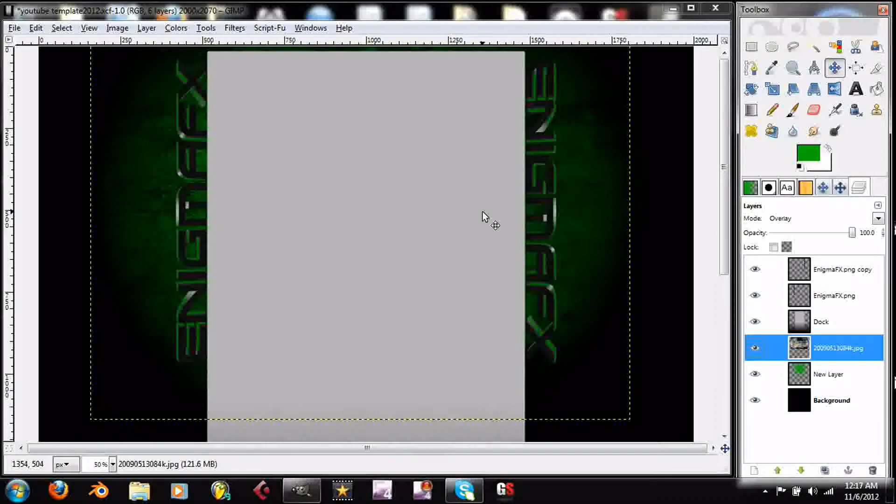
key("ctrl+o")
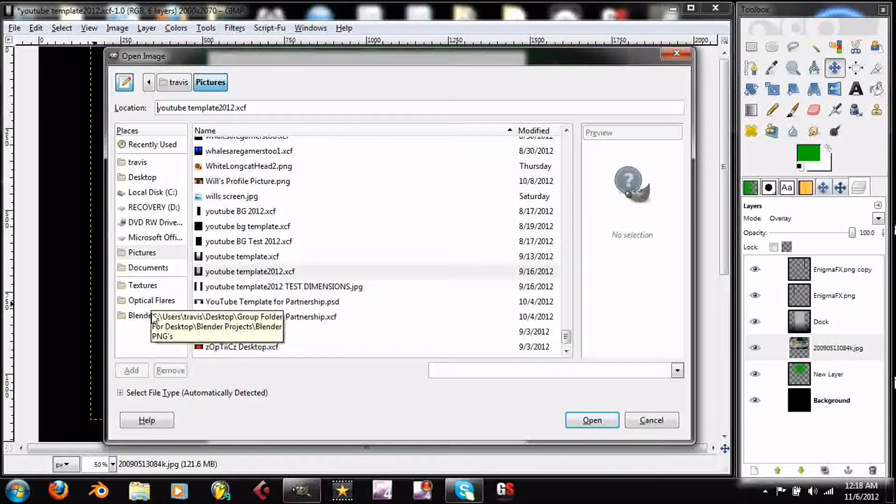
left_click(156, 286)
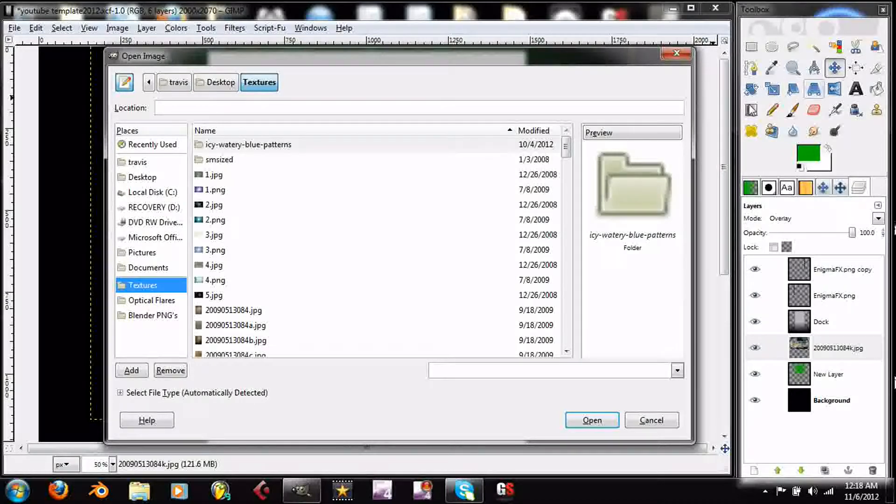
left_click(264, 310)
key("Down")
key("Down")
key("Down")
key("Down")
key("Down")
key("Down")
key("Down")
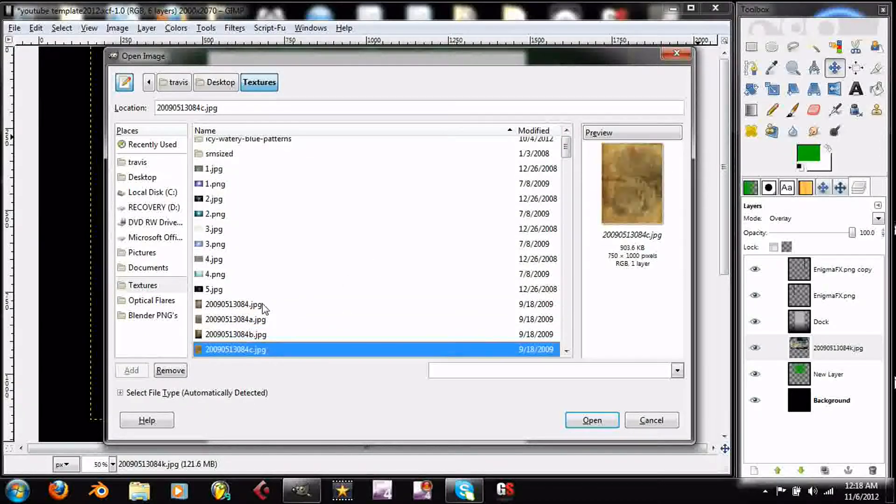
key("Down")
key("Down")
key("Down")
key("Down")
key("Down")
key("Down")
key("Down")
key("Down")
key("Down")
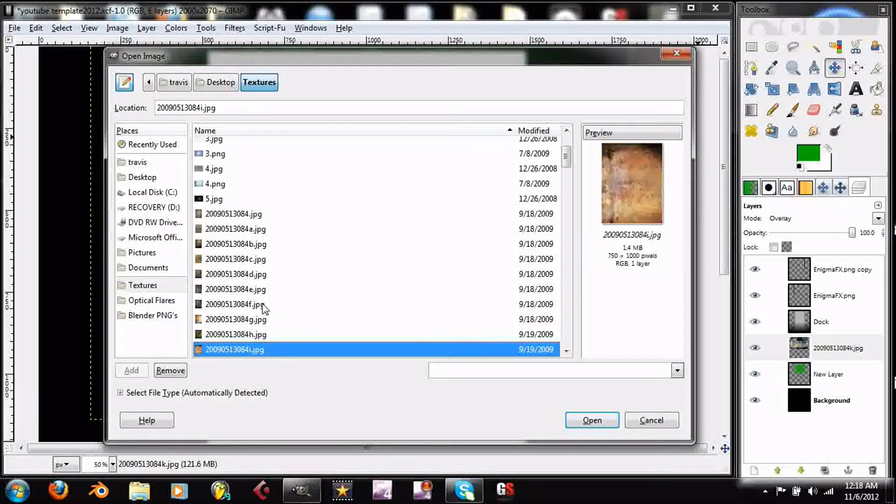
key("Down")
key("Down")
key("Down")
key("Down")
key("Down")
key("Down")
key("Down")
key("Down")
key("Down")
key("Down")
key("Down")
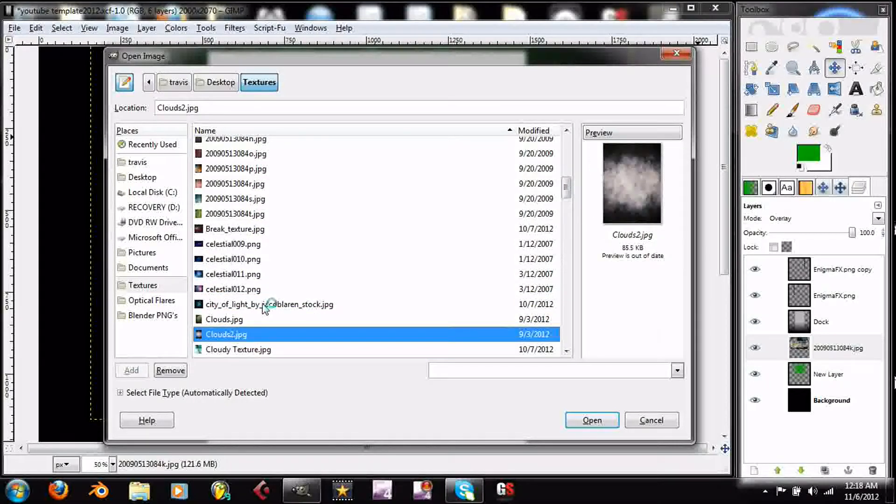
key("Up")
key("Up")
key("Up")
key("Up")
key("Up")
key("Up")
key("Up")
key("Up")
key("Up")
key("Up")
key("Up")
key("Up")
key("Up")
key("Up")
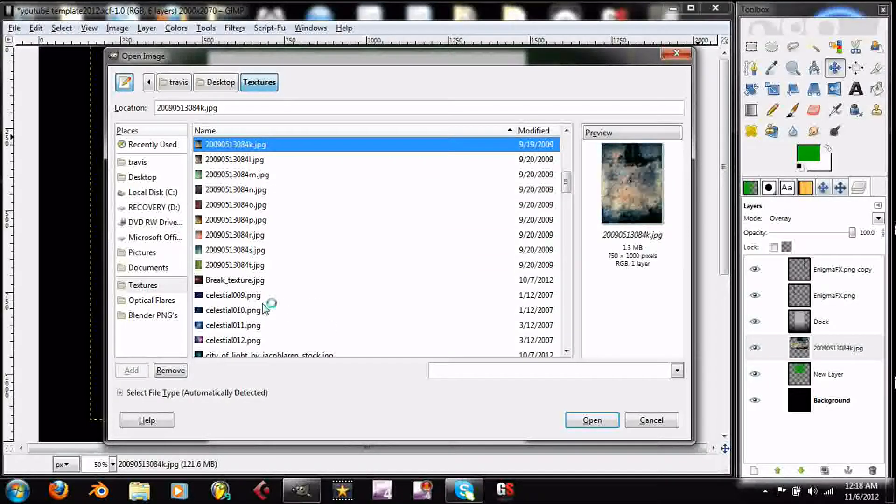
key("Up")
key("Up")
key("Up")
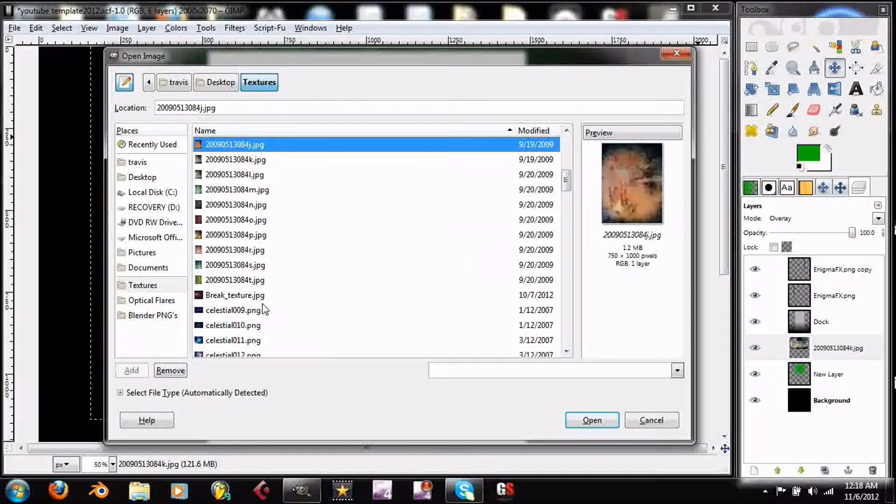
key("Down")
key("Up")
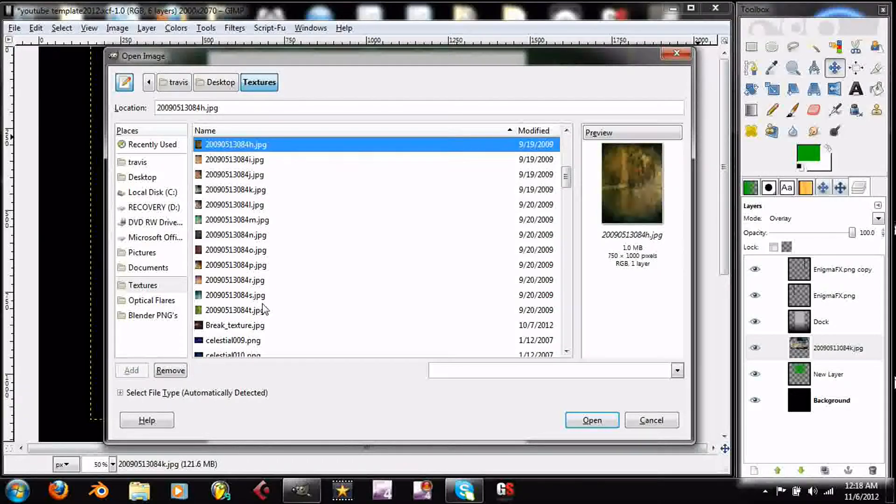
key("Down")
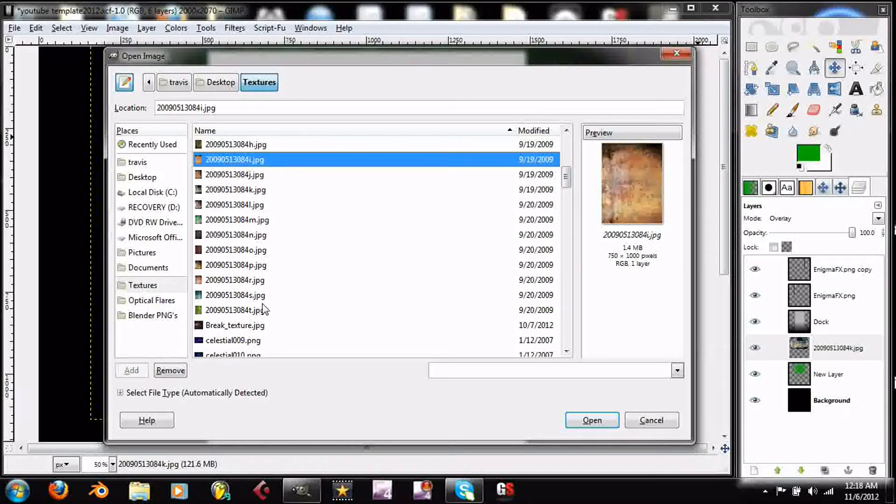
key("Return")
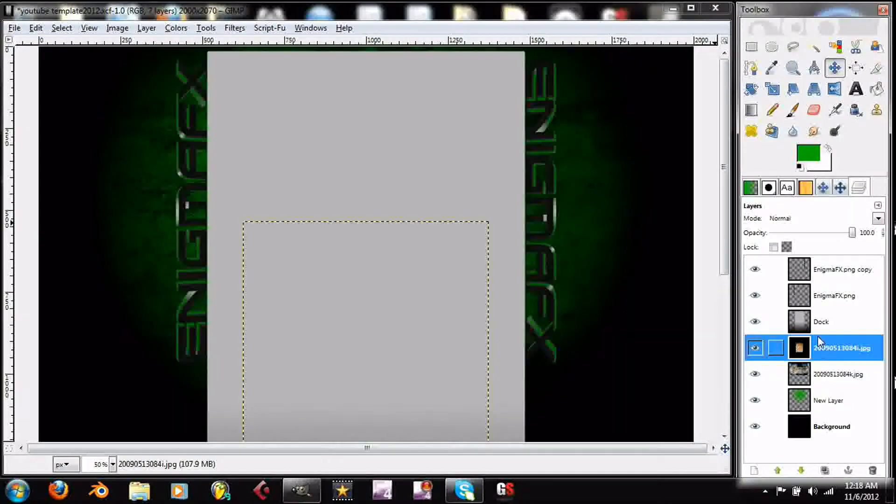
right_click(760, 346)
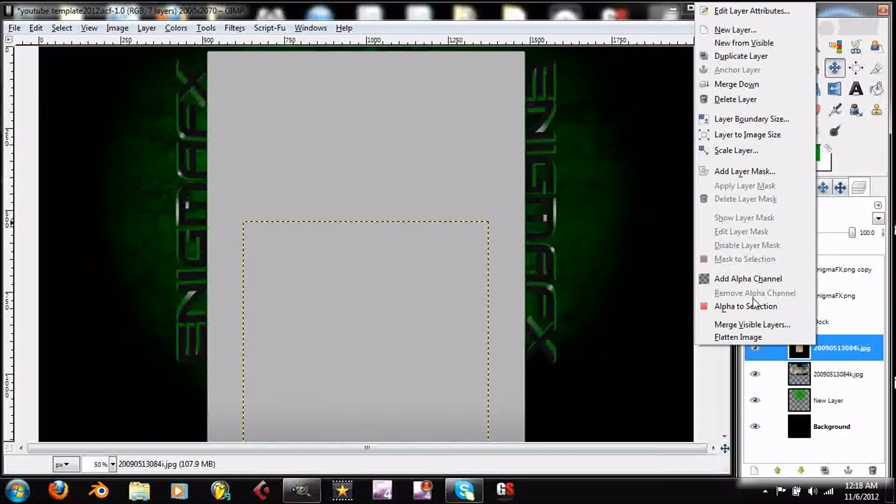
left_click(766, 279)
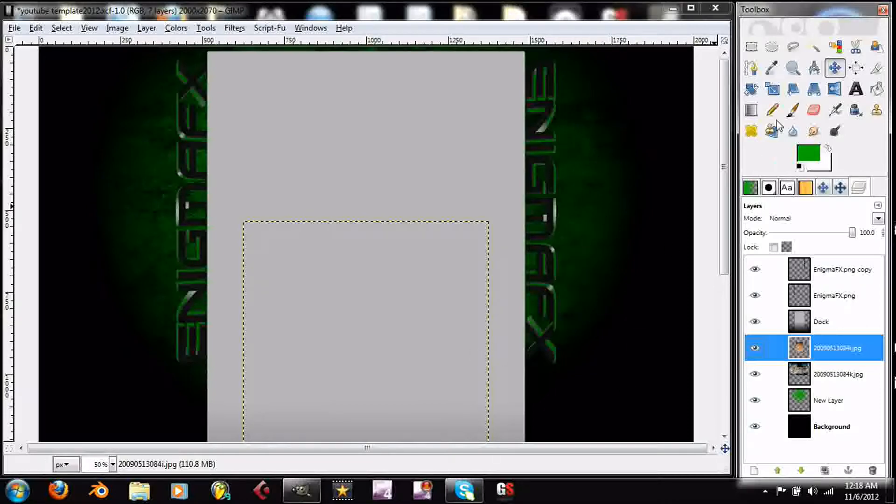
left_click_drag(418, 303, 532, 191)
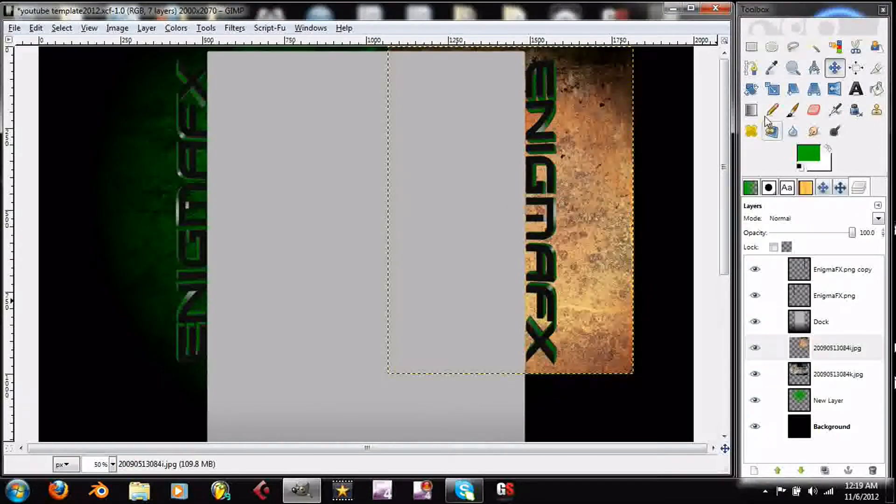
left_click(772, 89)
left_click(504, 282)
left_click_drag(410, 393, 84, 447)
left_click_drag(87, 248, 84, 245)
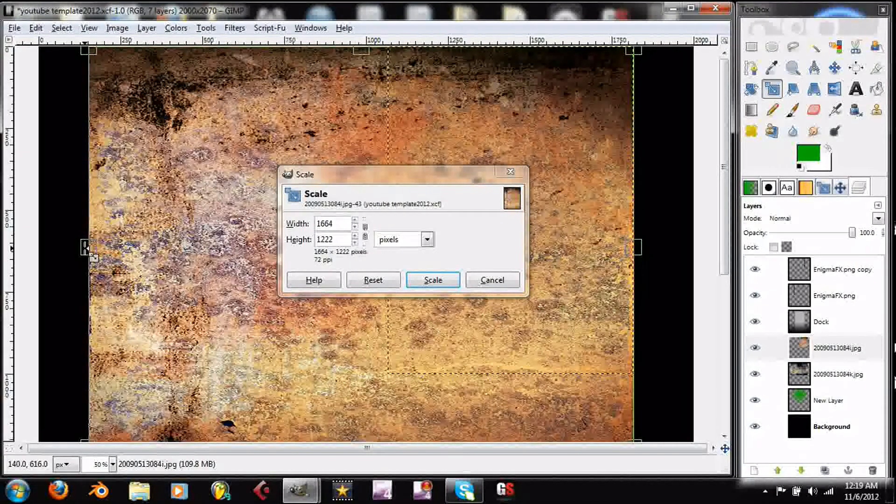
left_click_drag(626, 239, 645, 248)
left_click(433, 280)
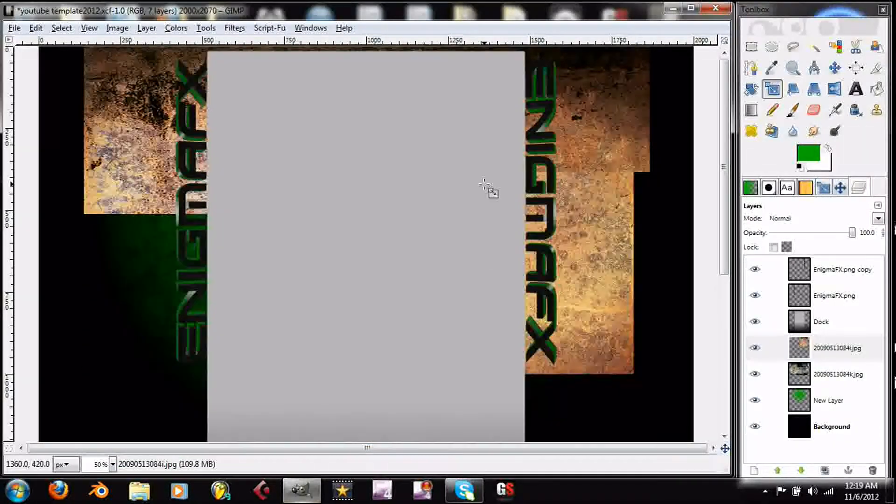
left_click(878, 219)
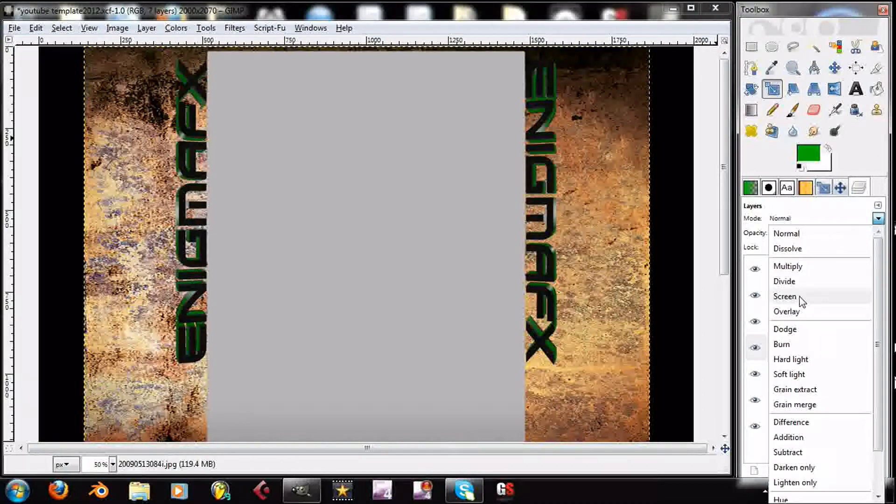
left_click(785, 297)
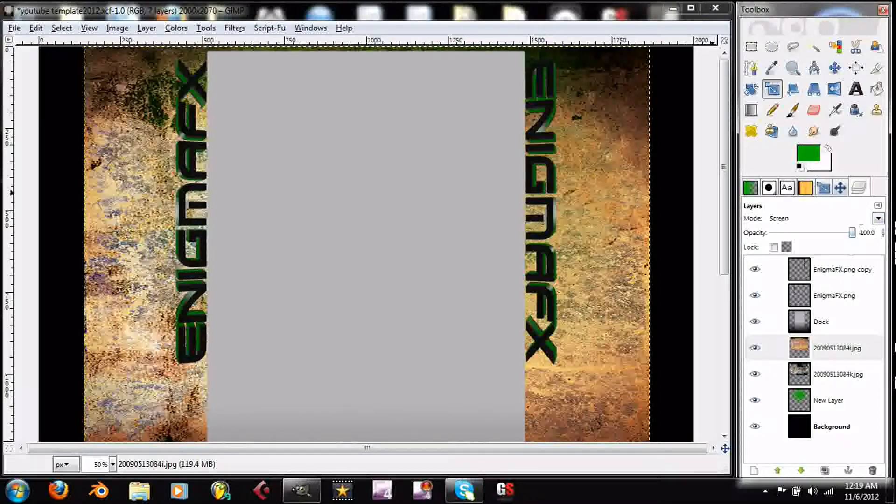
left_click(878, 219)
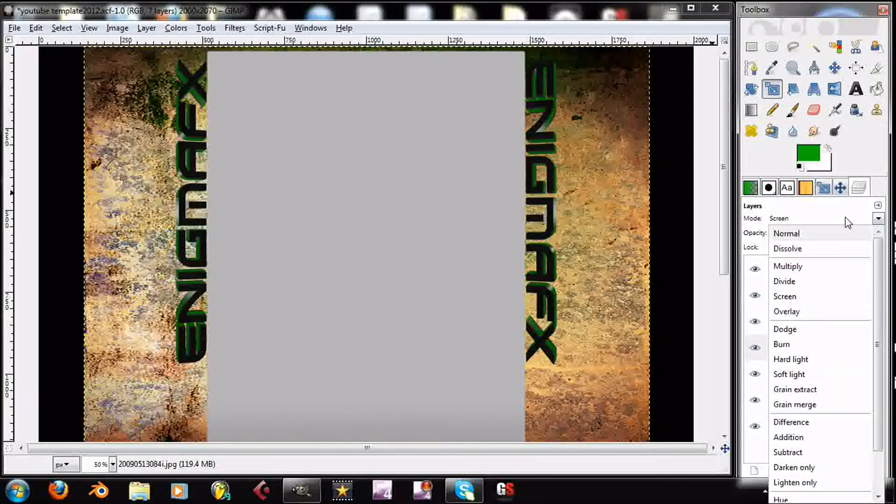
left_click(844, 217)
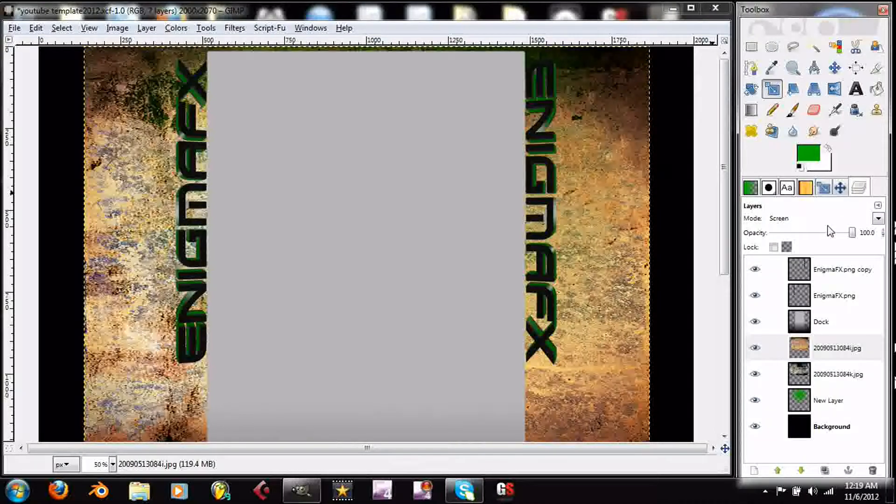
left_click_drag(851, 233, 793, 235)
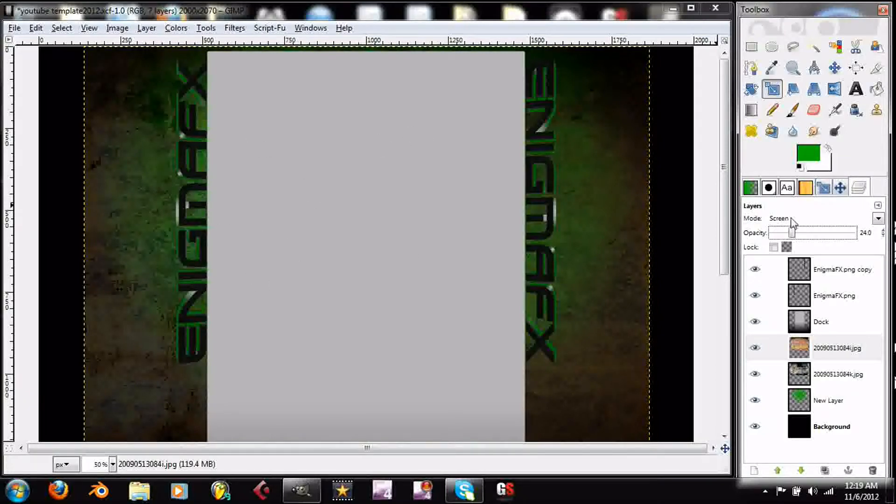
left_click_drag(796, 235, 872, 232)
left_click(878, 218)
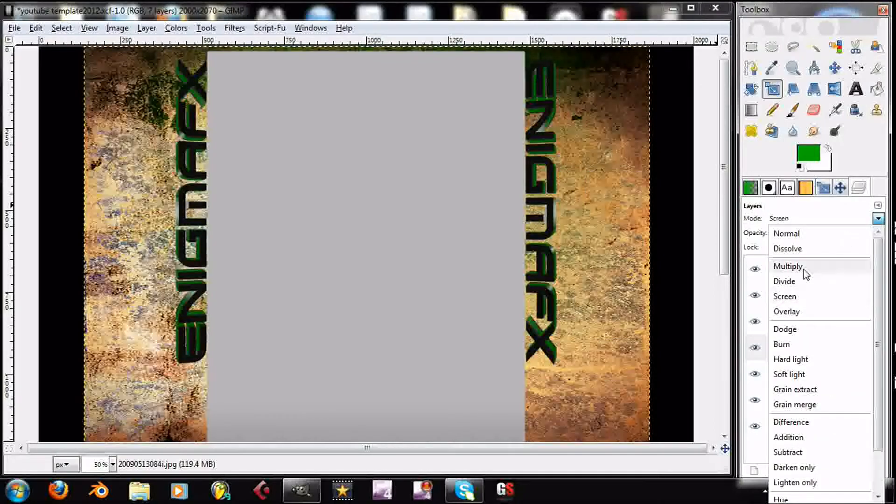
left_click(794, 312)
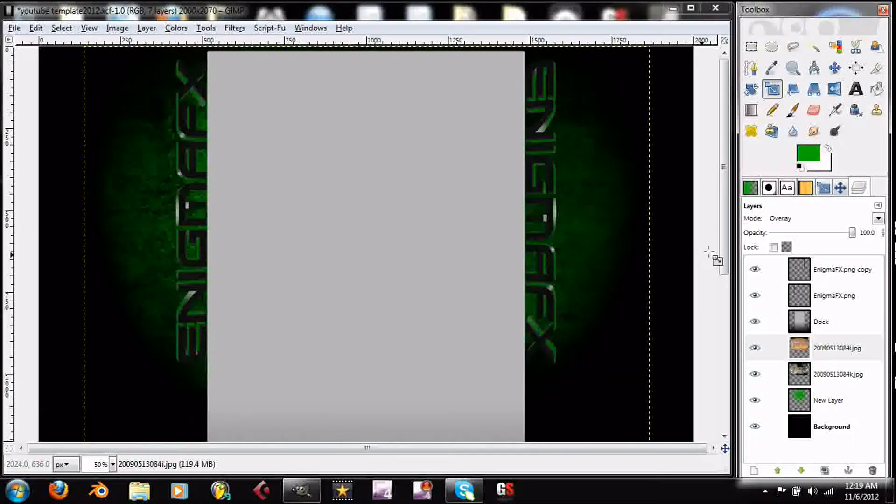
left_click_drag(842, 234, 812, 234)
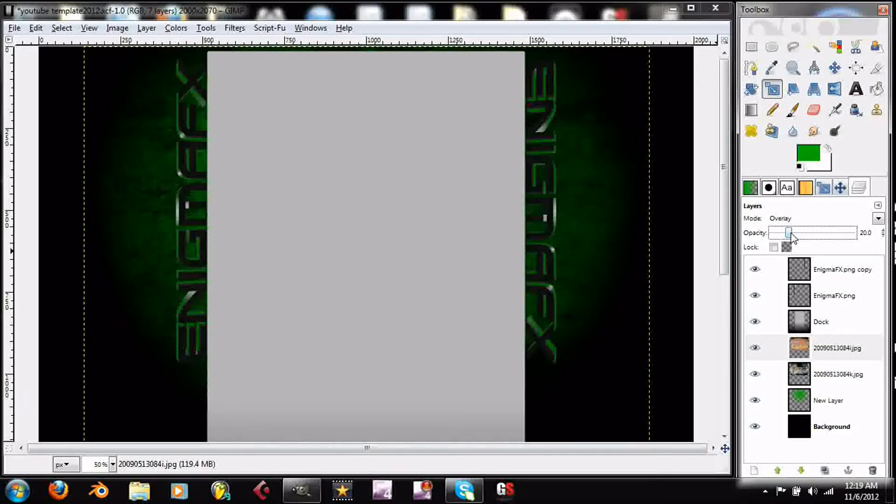
left_click_drag(791, 234, 794, 234)
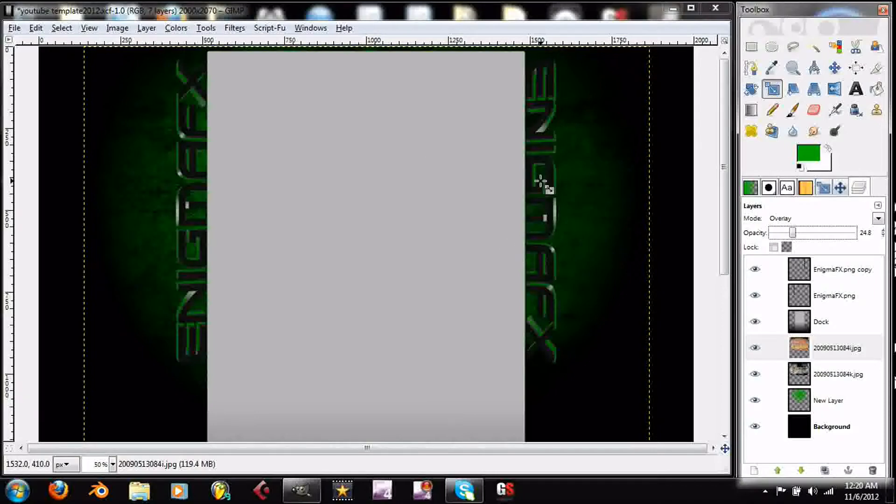
- Try duplicating the green New Layer and undo it, and try lowering its opacity to 75.2 before restoring it to 100
left_click(750, 401)
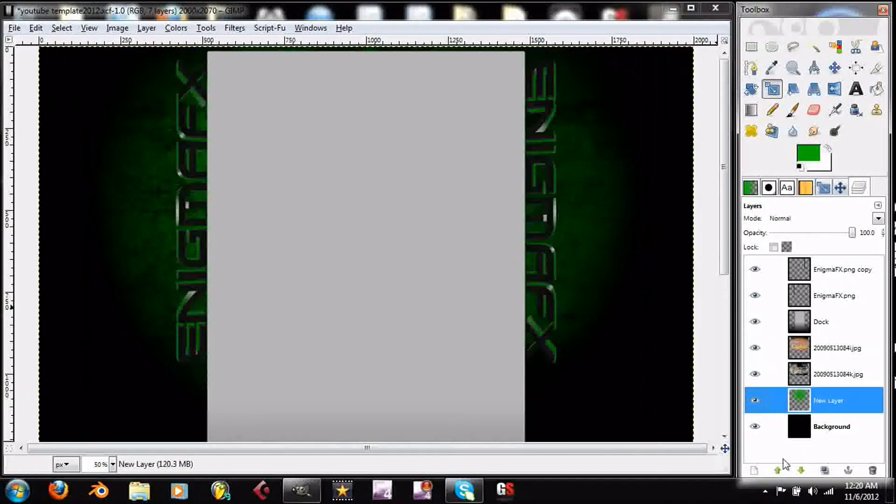
left_click(824, 470)
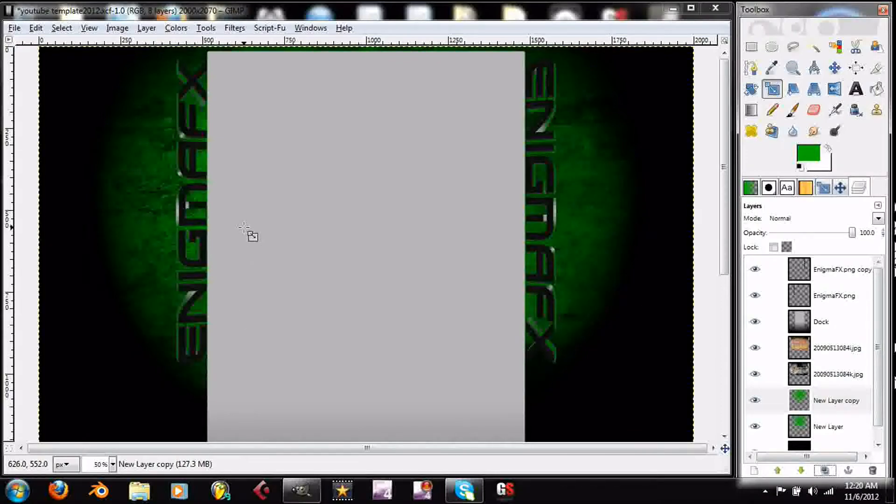
key("ctrl+z")
left_click_drag(851, 232, 845, 235)
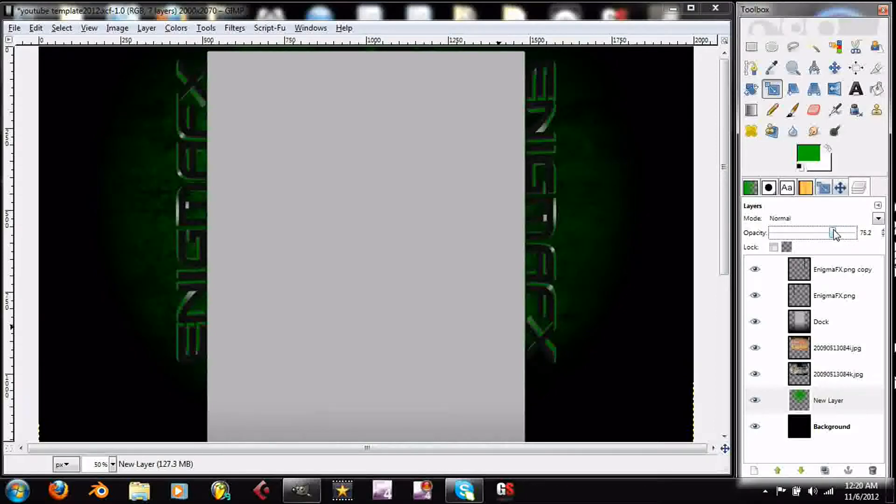
left_click_drag(834, 235, 852, 233)
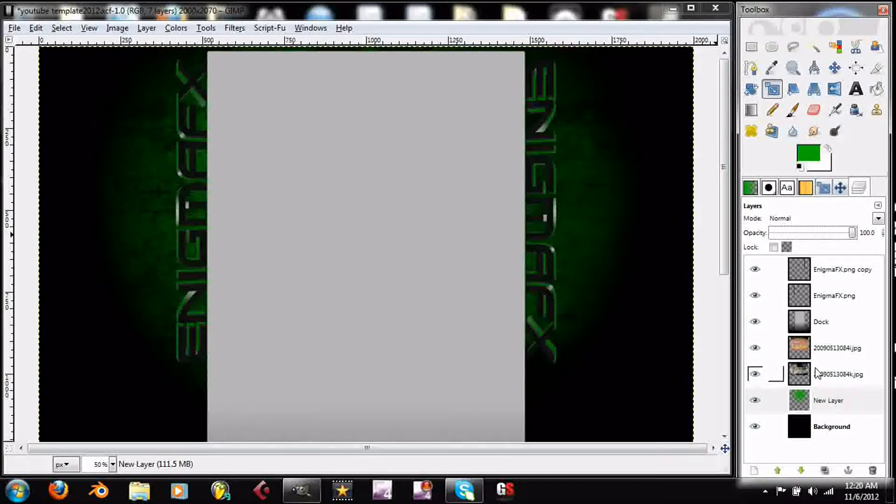
- Duplicate the left-hand EnigmaFX.png text layer and place the copy directly beneath the original, keeping the copy selected
left_click(828, 295)
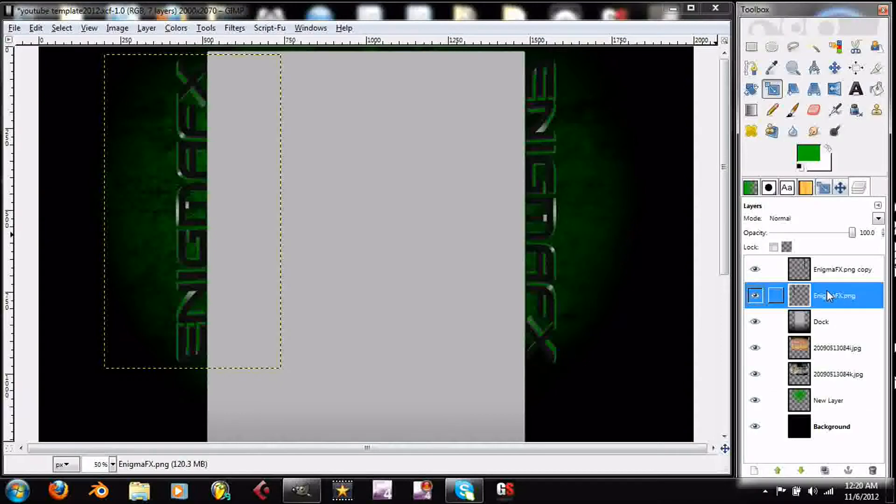
left_click(825, 470)
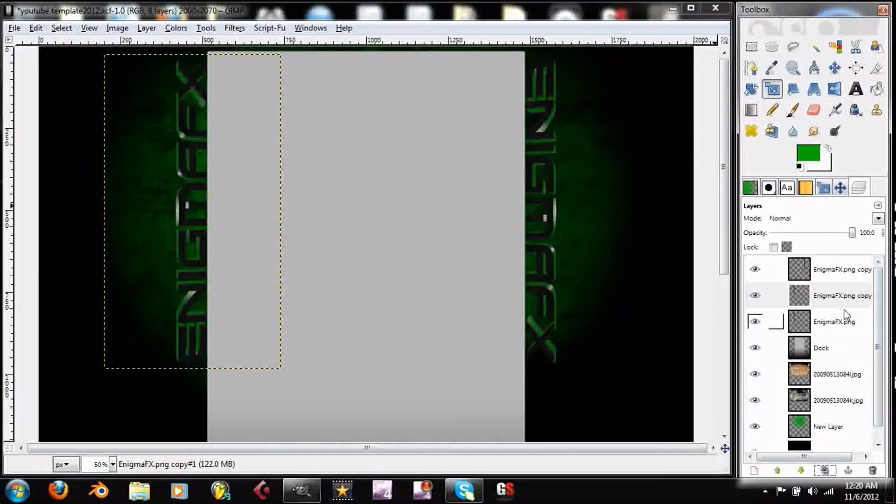
left_click(839, 298)
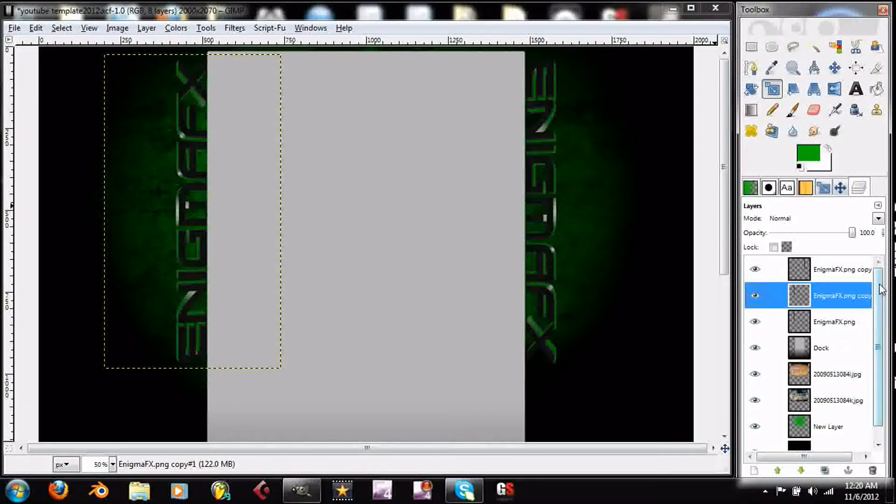
left_click(799, 471)
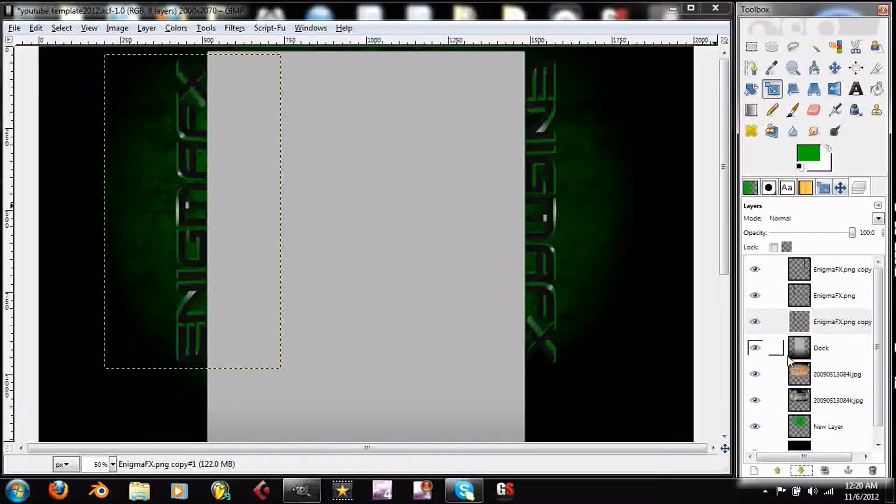
left_click_drag(840, 295, 828, 318)
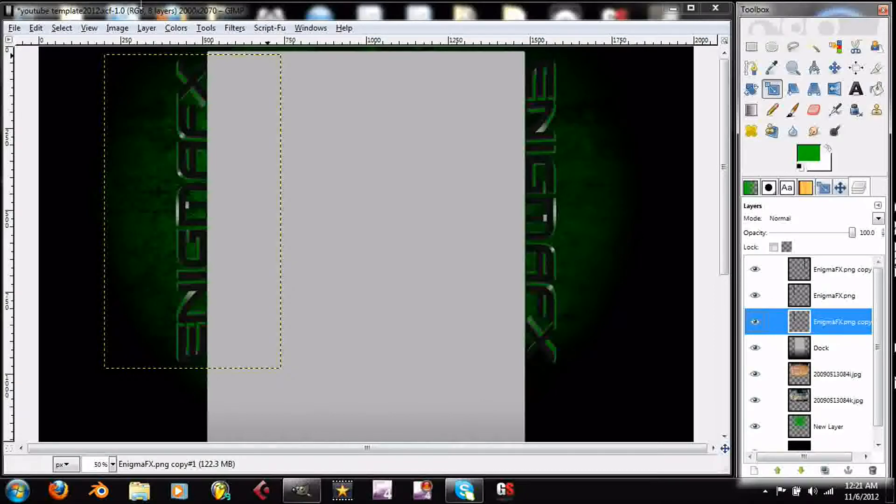
- Apply a radial Motion Blur with an angle of 10 to the EnigmaFX.png copy beneath the left-hand text
left_click(269, 28)
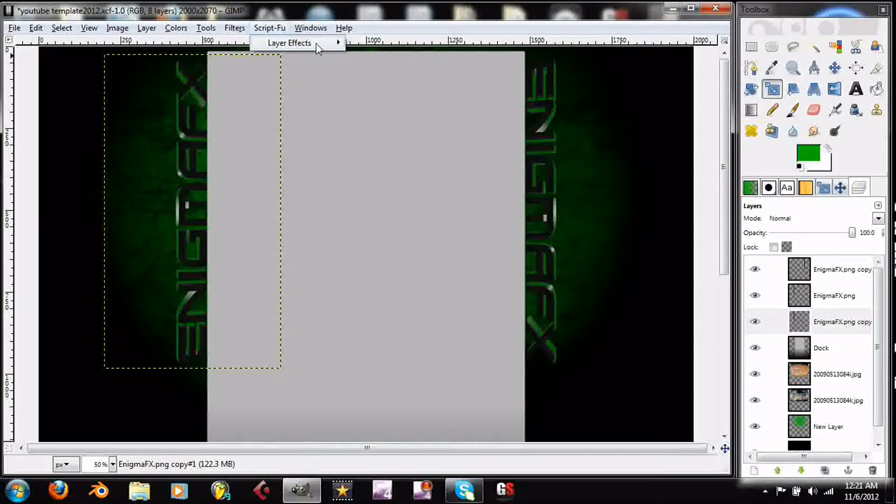
mouse_move(315, 42)
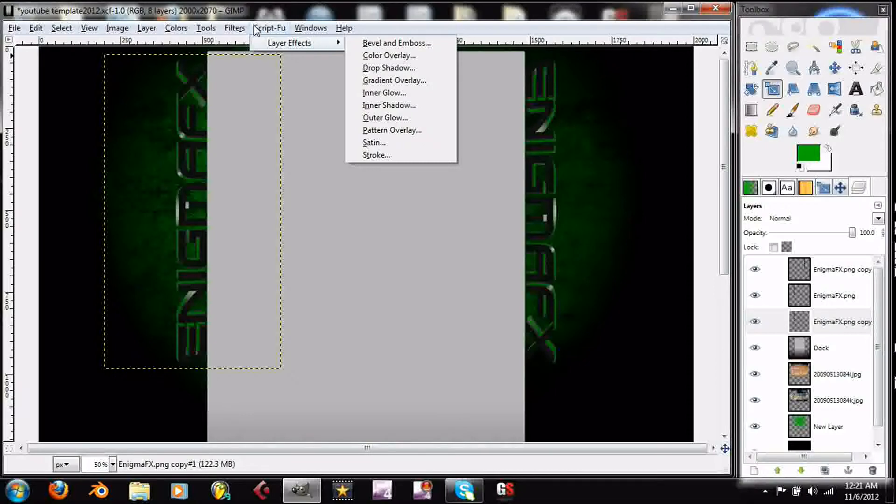
mouse_move(232, 32)
mouse_move(353, 97)
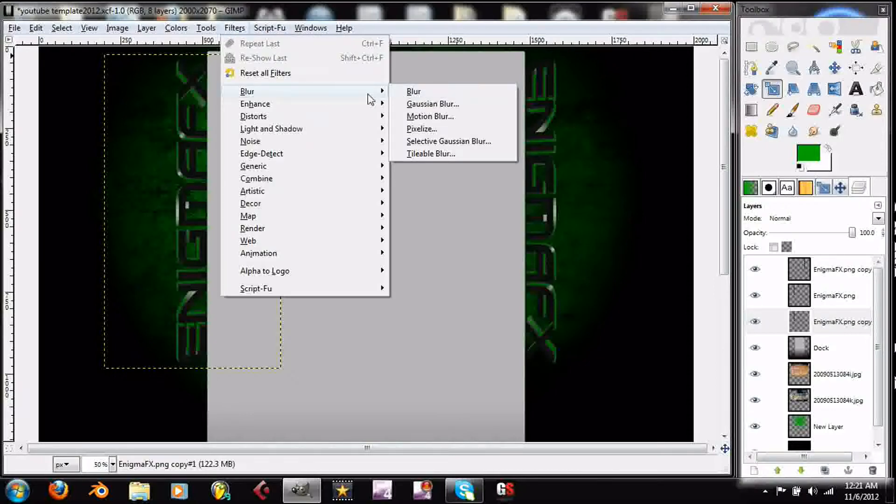
left_click(437, 115)
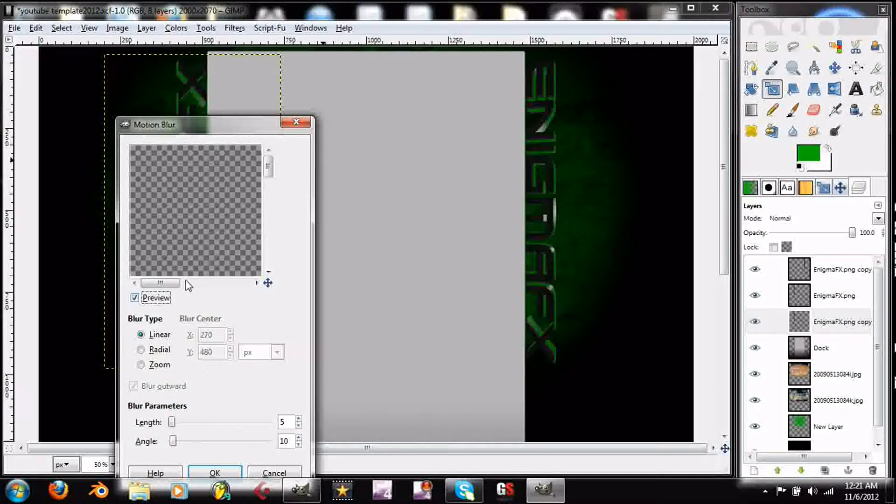
left_click_drag(176, 283, 212, 287)
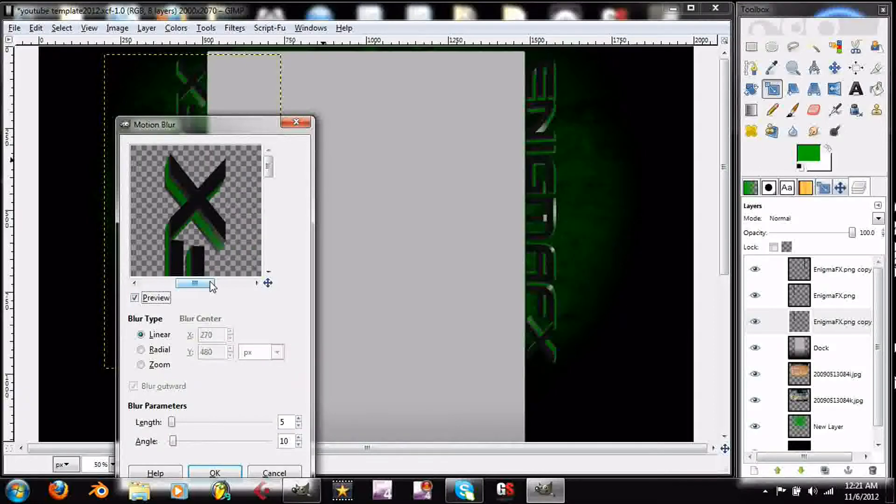
left_click(142, 350)
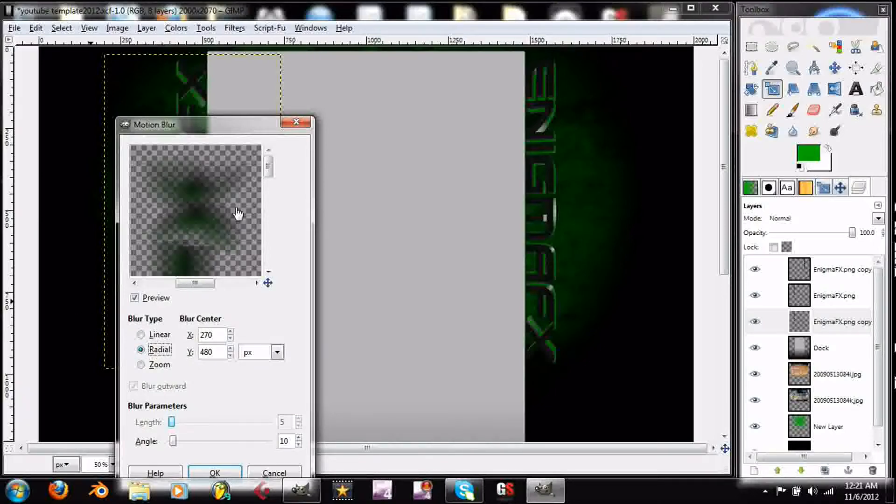
left_click(222, 475)
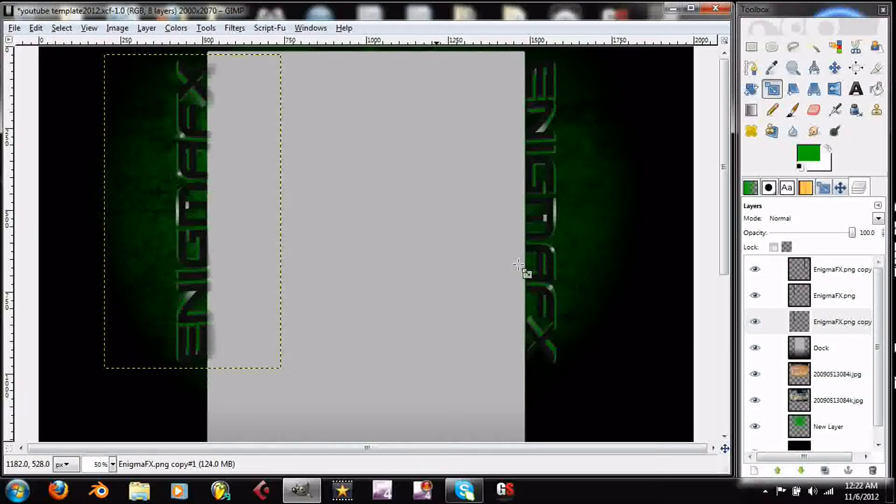
- Duplicate the blurred EnigmaFX.png copy to strengthen the blur behind the left-hand text
left_click(835, 299)
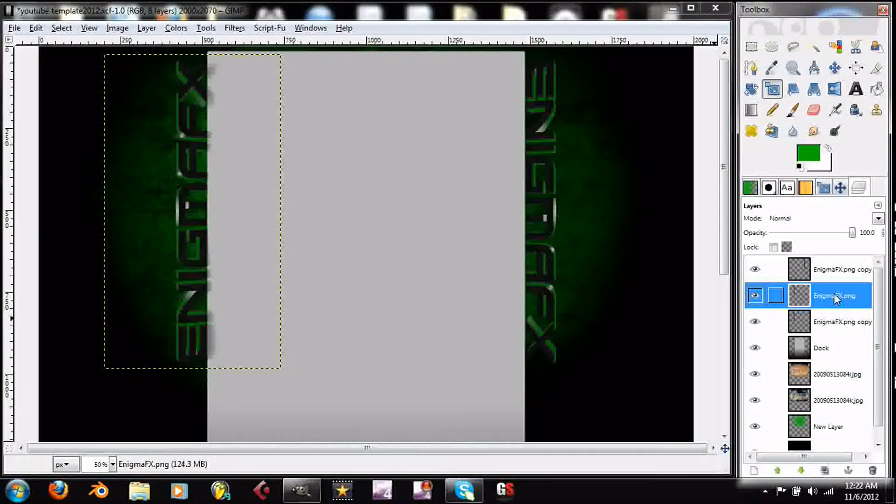
left_click(839, 319)
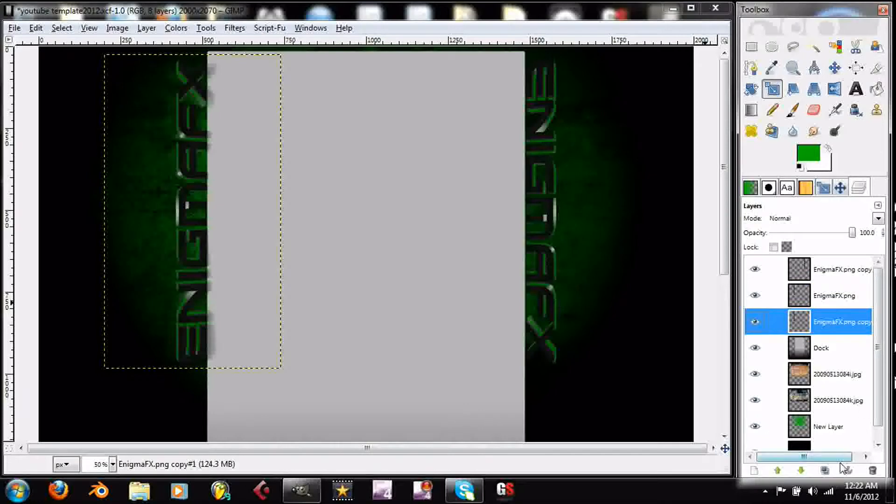
left_click(825, 470)
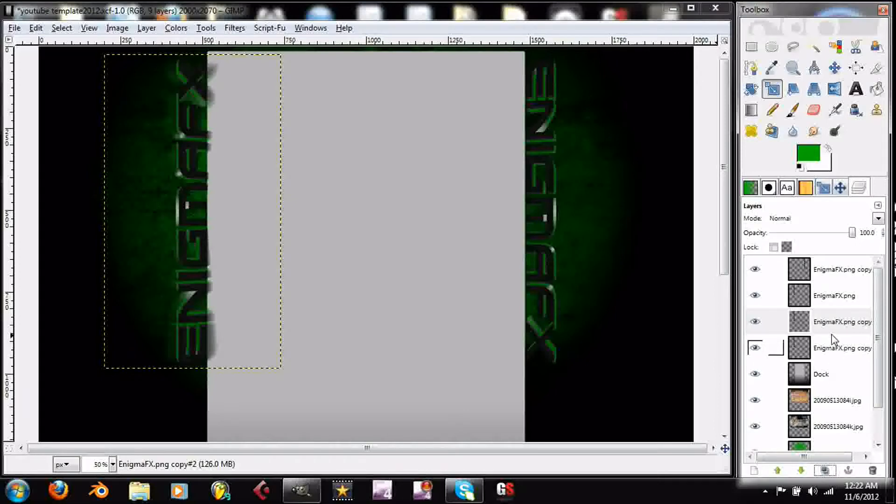
- Move the Dock layer to the top of the layer stack and delete both blurred EnigmaFX.png copies
left_click(828, 379)
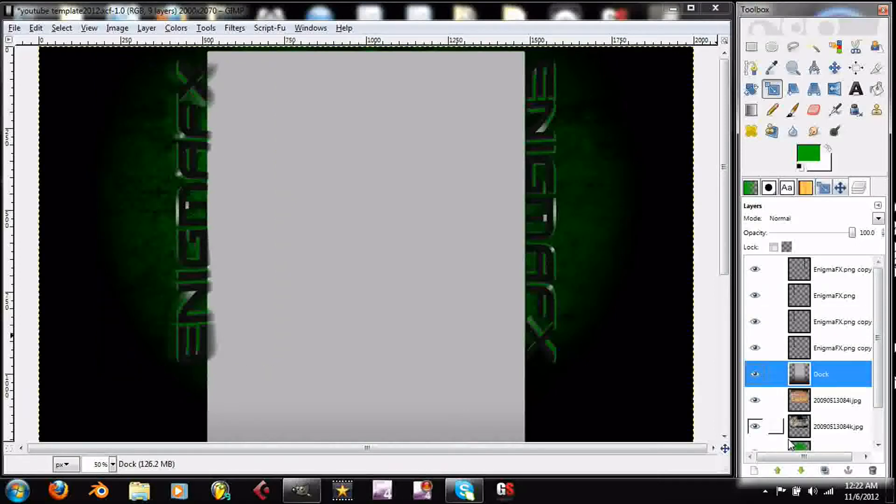
left_click(782, 472)
left_click(783, 472)
left_click(782, 472)
left_click(782, 472)
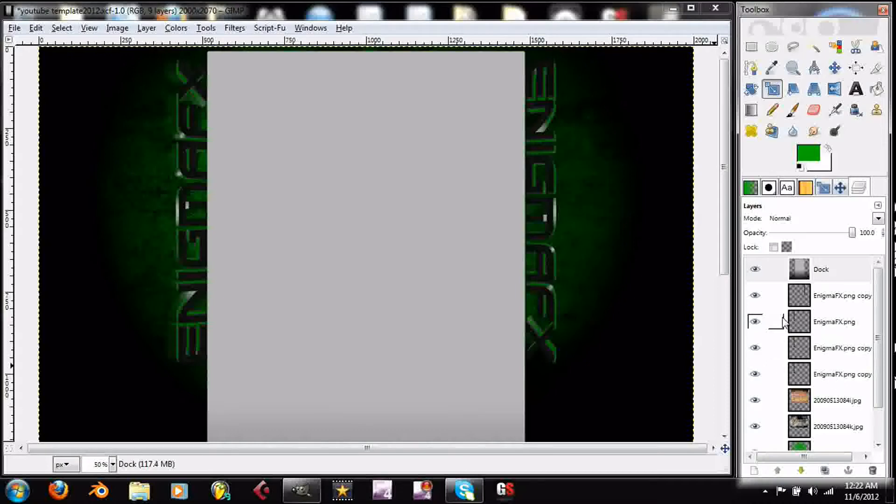
left_click(826, 348)
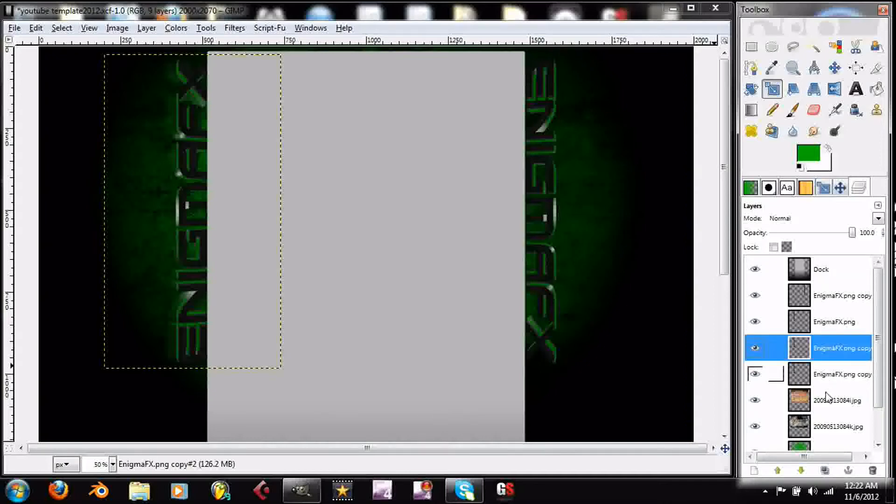
left_click(870, 473)
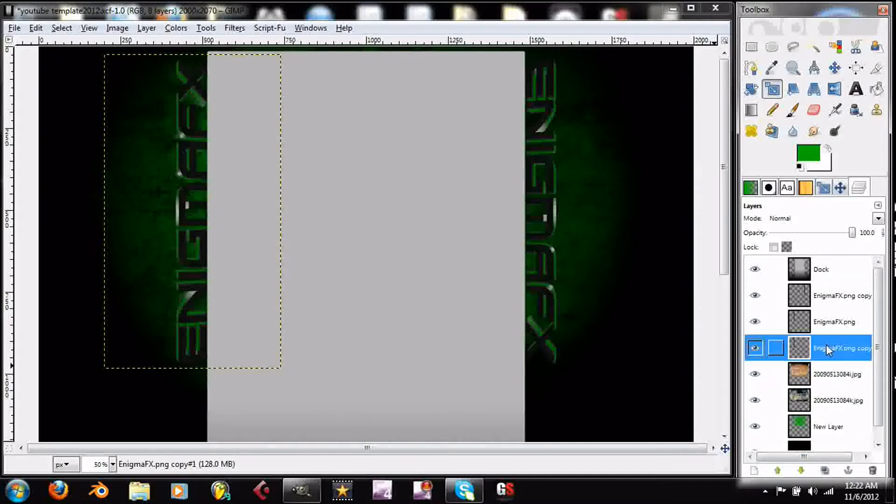
left_click(870, 471)
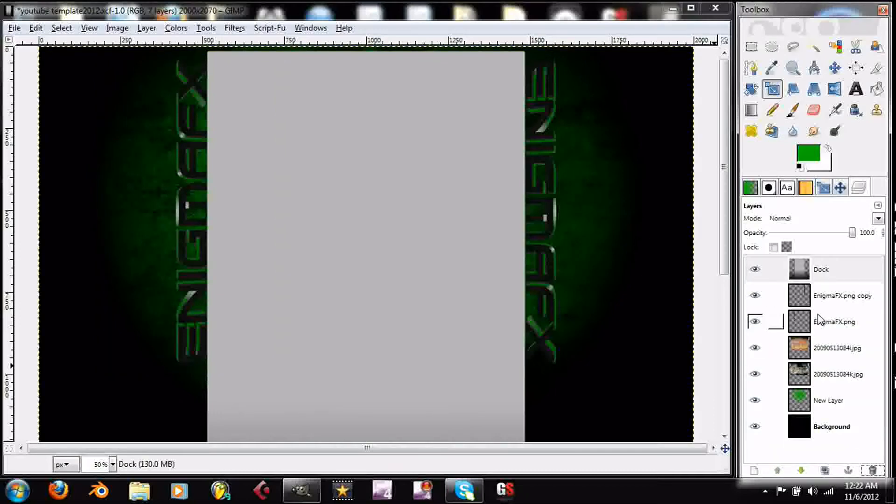
- Duplicate the EnigmaFX.png layer again and place the new copy directly beneath the original
left_click(826, 329)
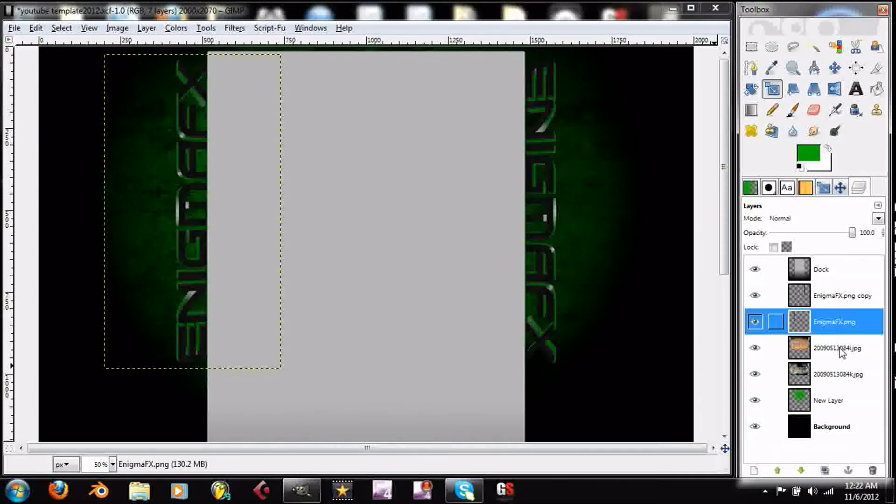
left_click(824, 471)
left_click(800, 470)
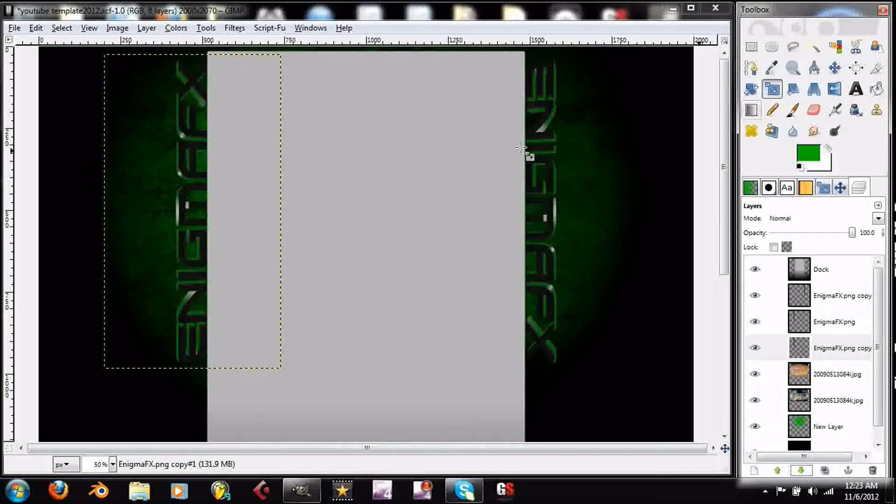
- Scale the lower EnigmaFX.png copy up to 617 × 1094 pixels with its width and height linked, extending outward from the original text
left_click(194, 178)
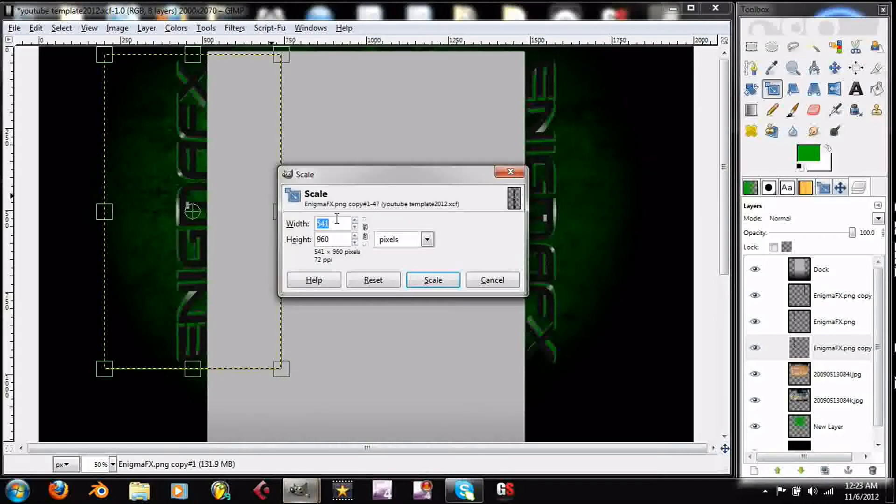
left_click(365, 231)
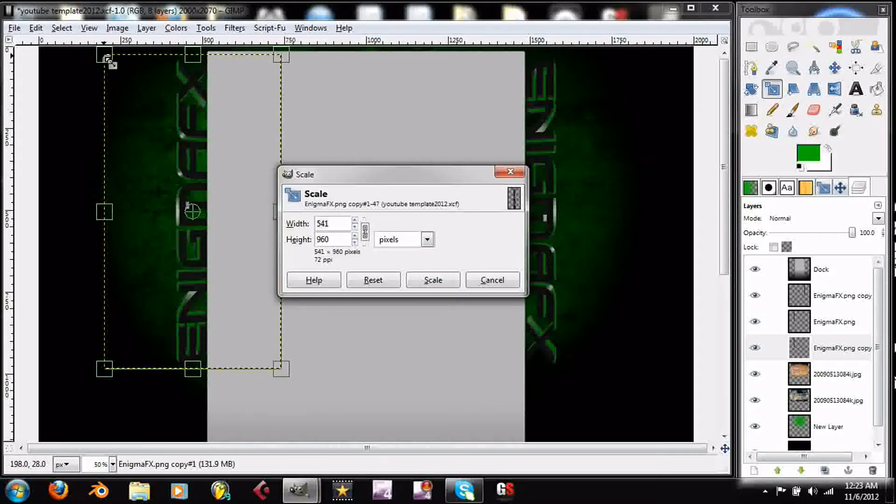
left_click_drag(103, 54, 96, 43)
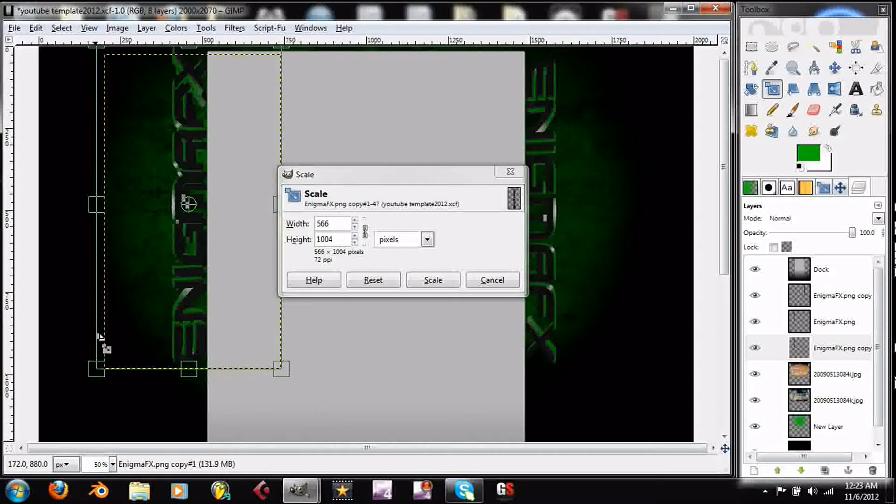
left_click_drag(101, 369, 89, 385)
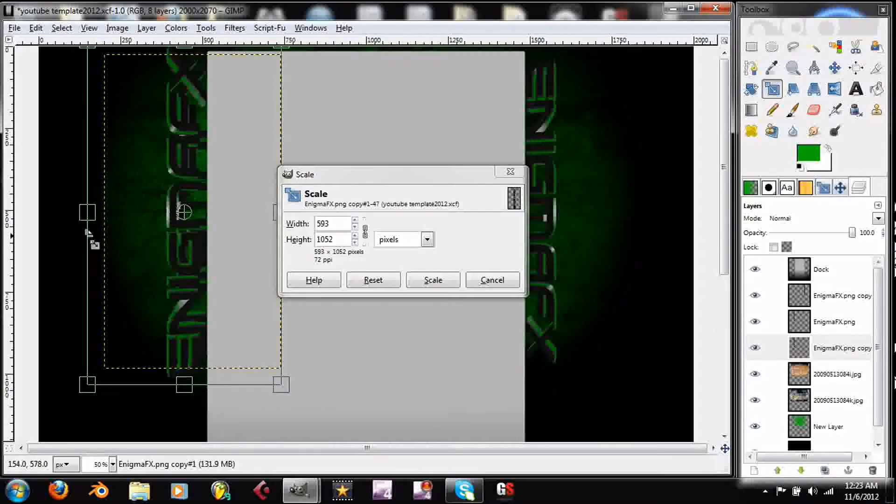
left_click_drag(85, 215, 80, 214)
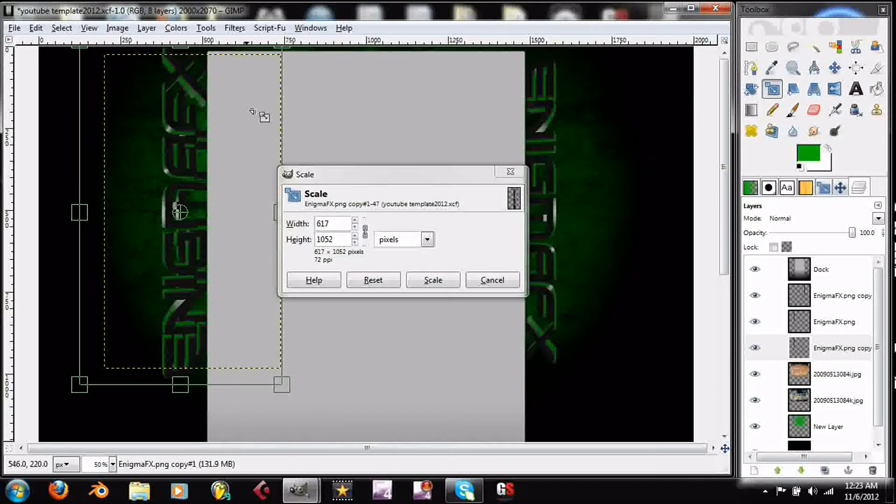
left_click_drag(281, 386, 287, 396)
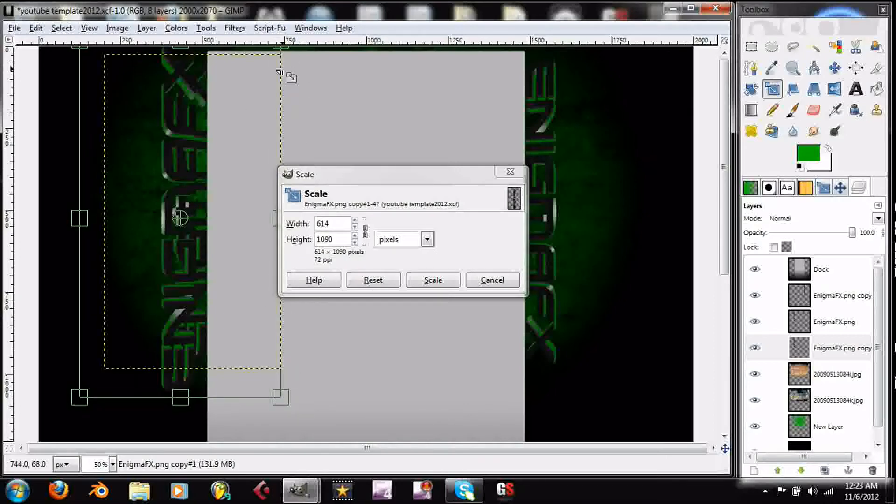
scroll(279, 72, "down", 3)
scroll(308, 89, "up", 5)
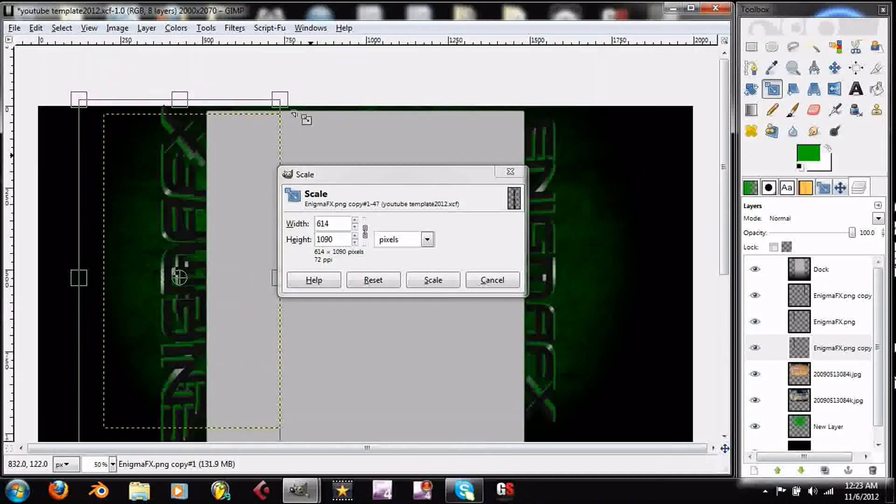
left_click_drag(297, 110, 298, 108)
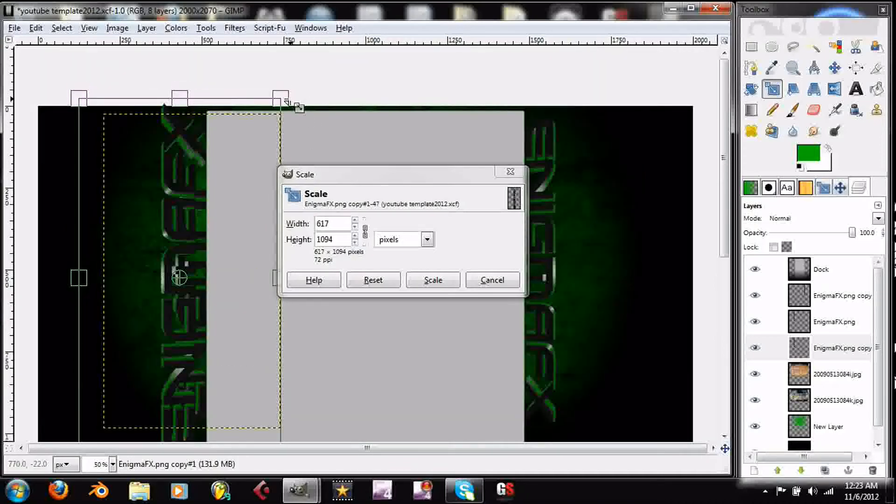
left_click(433, 281)
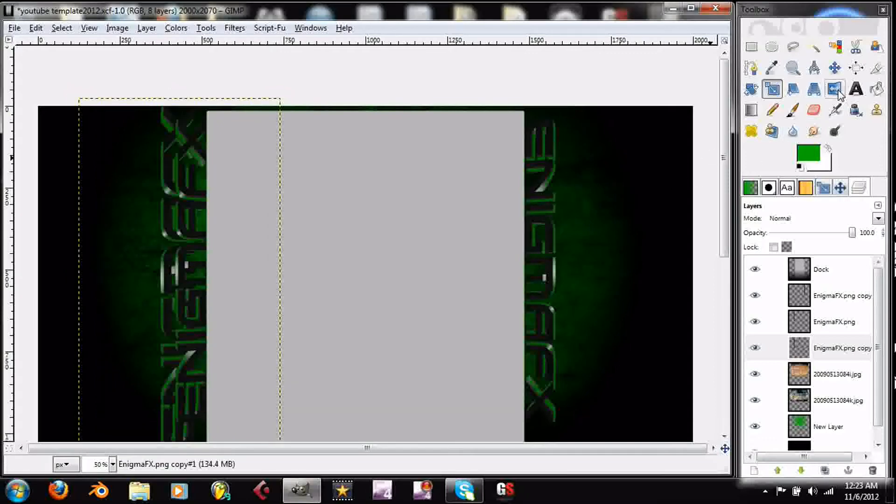
- Shift the enlarged EnigmaFX.png copy slightly to the left and set its blend mode to Screen
left_click(836, 69)
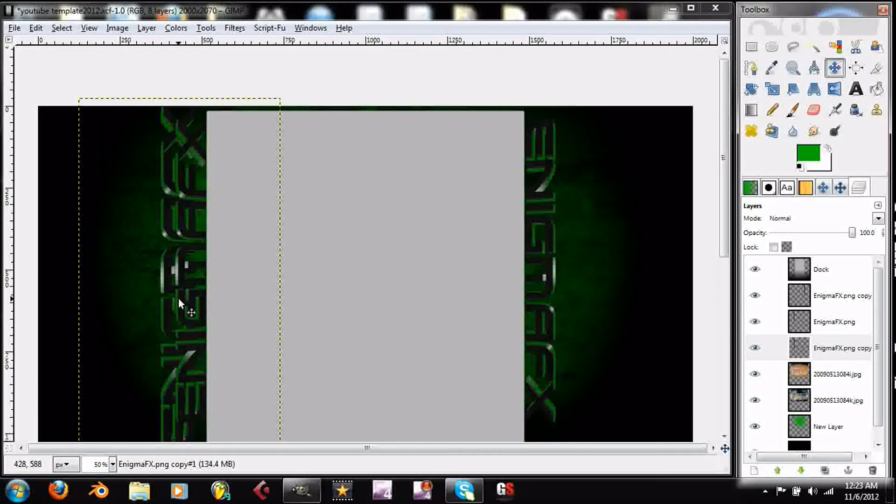
left_click_drag(179, 298, 174, 298)
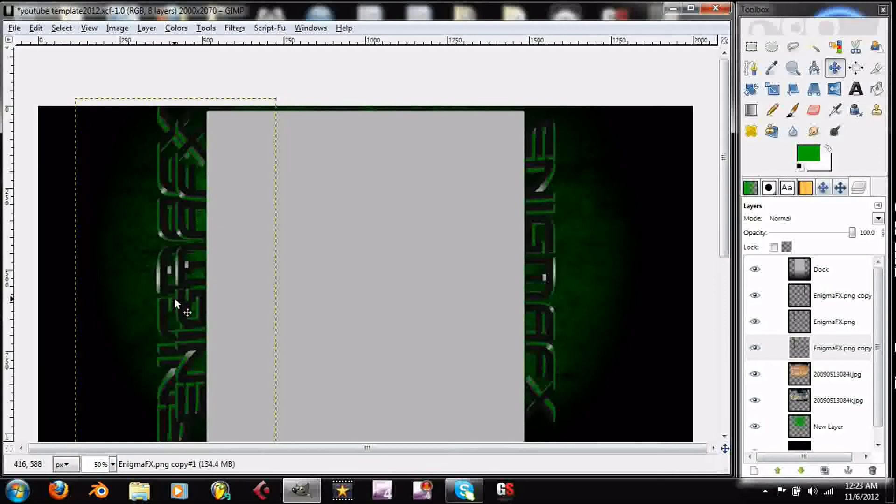
left_click(878, 219)
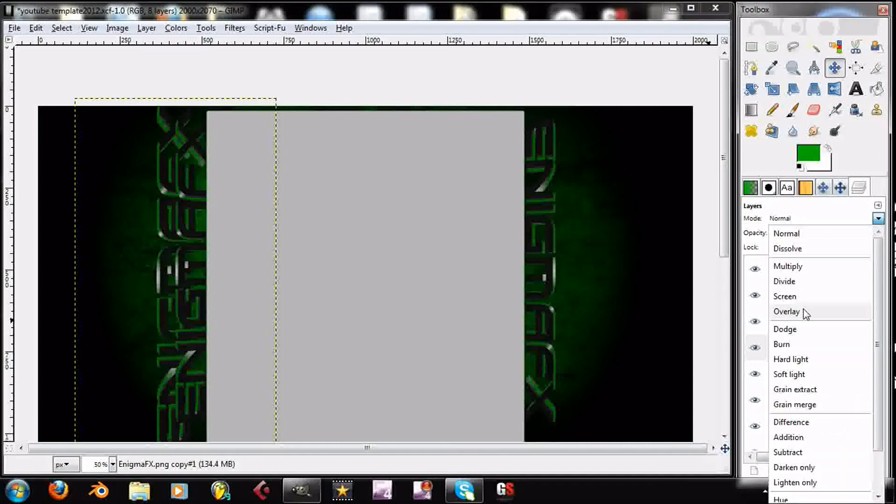
left_click(811, 301)
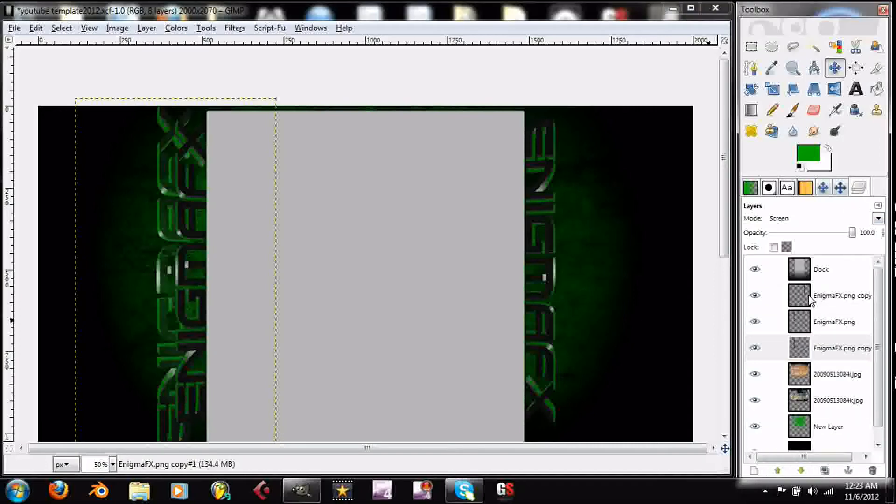
- Lower the enlarged EnigmaFX.png copy's opacity to 42.1
scroll(605, 305, "down", 3)
scroll(606, 305, "up", 1)
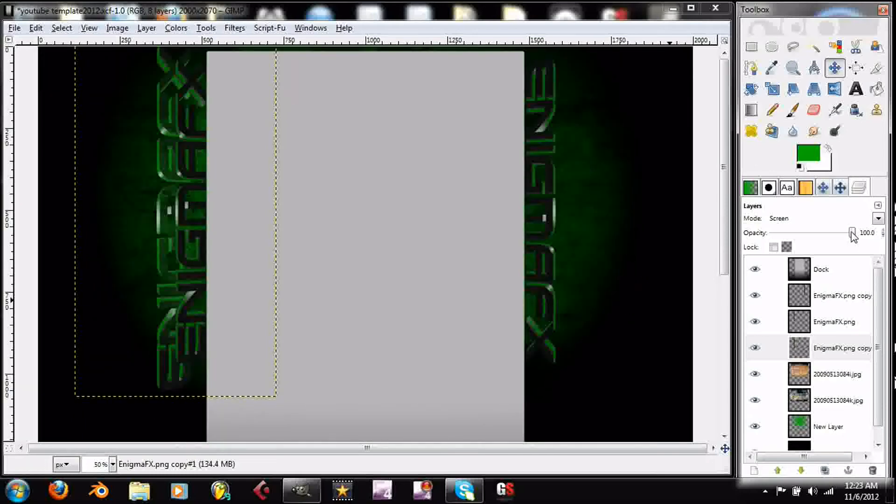
left_click_drag(853, 232, 809, 236)
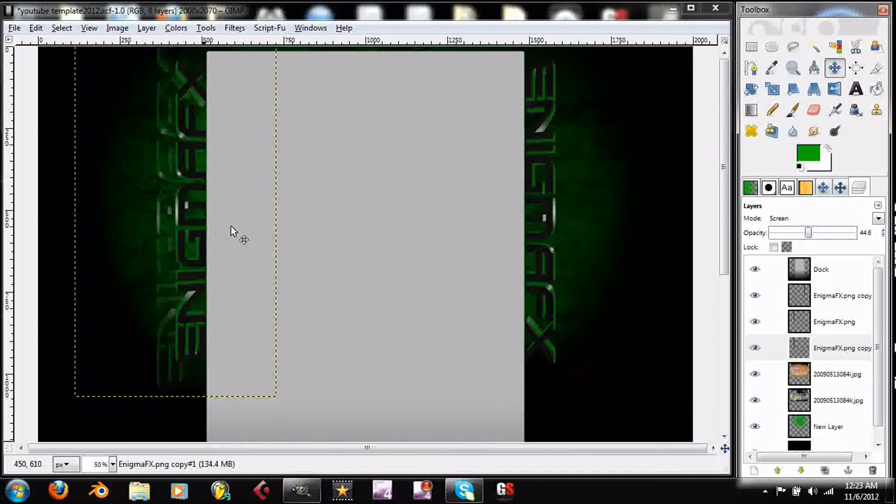
mouse_move(239, 211)
left_mouse_down()
mouse_move(244, 284)
mouse_move(254, 280)
mouse_move(253, 209)
left_mouse_up()
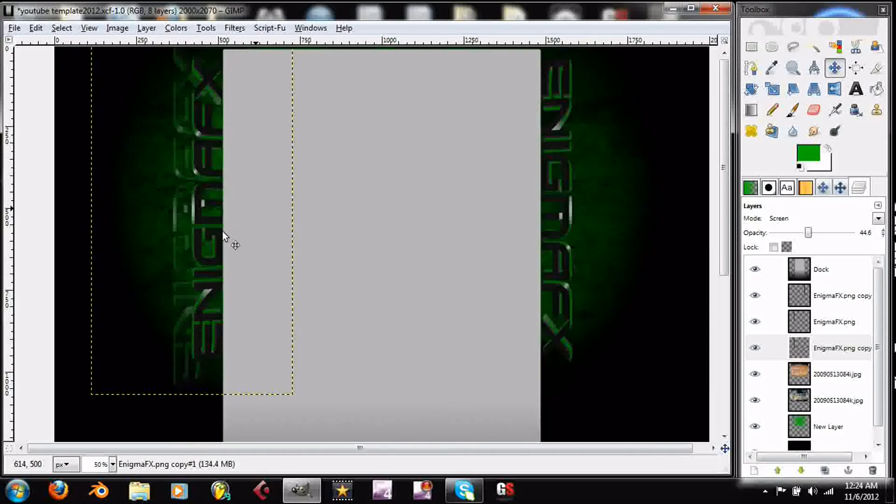
mouse_move(418, 174)
left_mouse_down()
mouse_move(390, 201)
mouse_move(408, 189)
left_mouse_up()
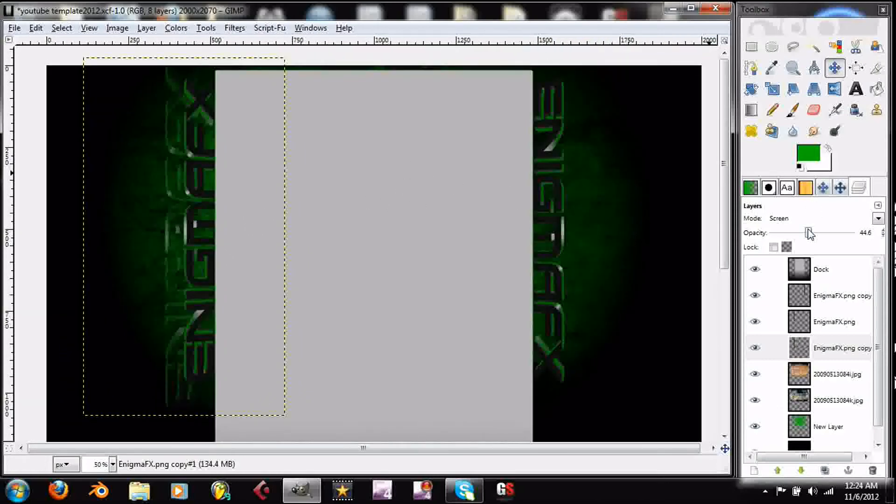
left_click_drag(808, 229, 806, 229)
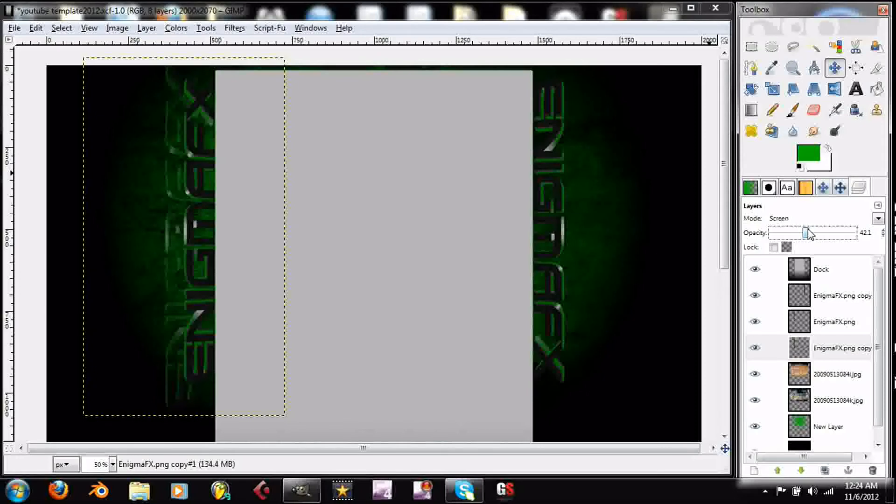
- Select the original EnigmaFX.png layer and bring up the Optical Flares folder for opening an image
left_click_drag(519, 187, 507, 205)
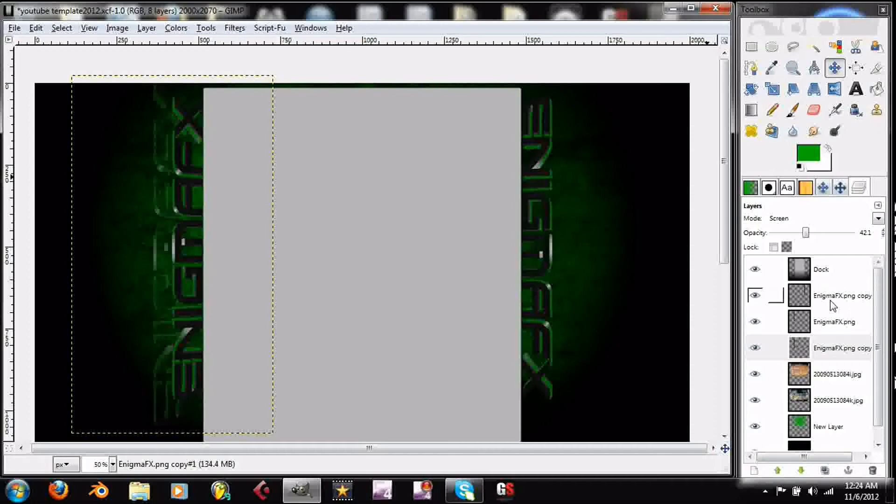
left_click(826, 327)
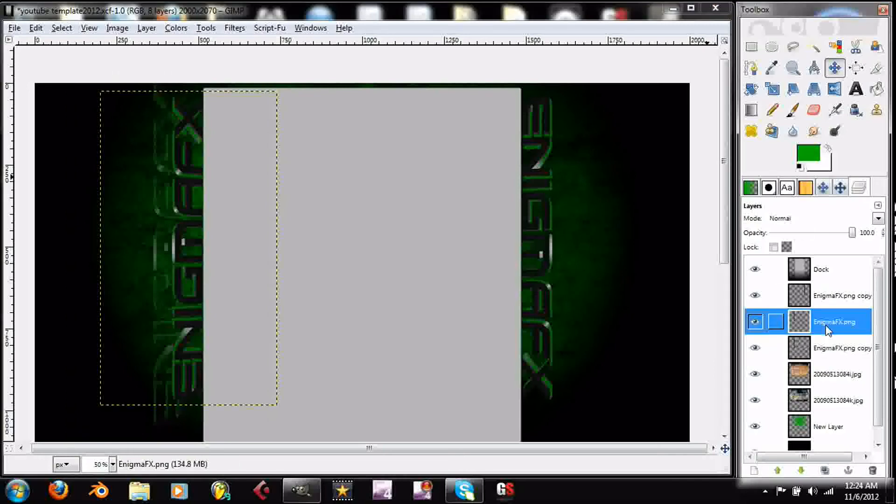
key("ctrl+o")
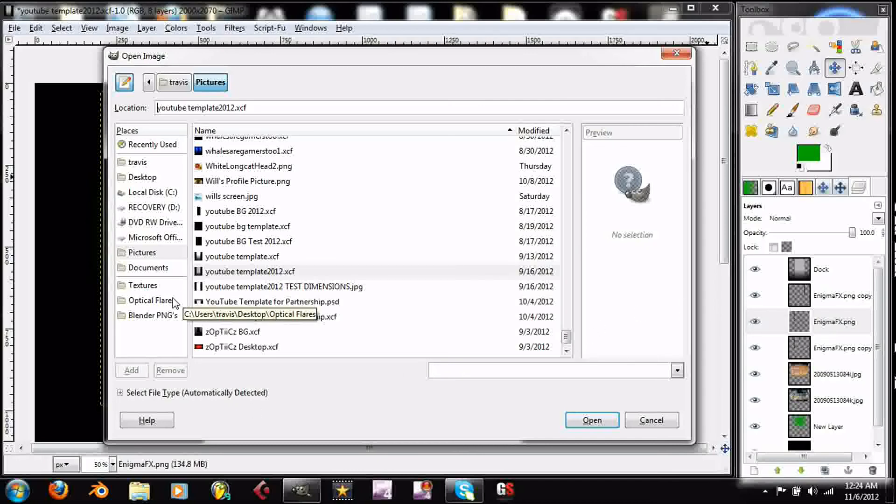
left_click(150, 300)
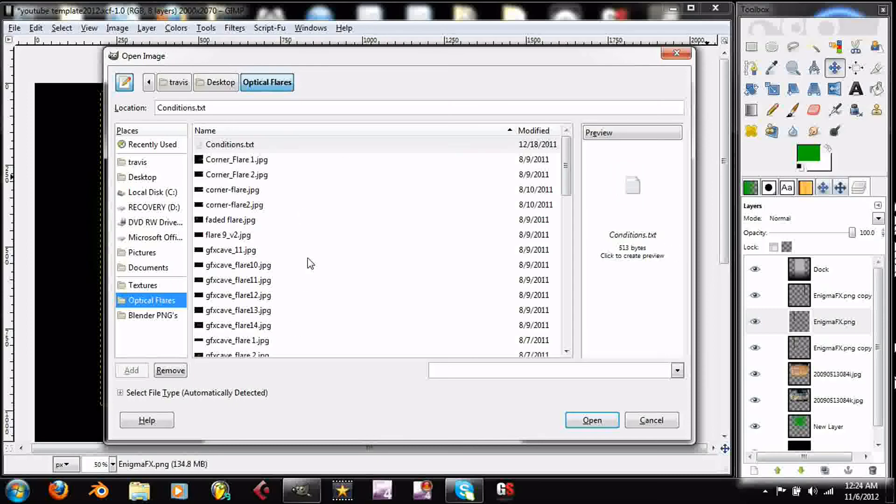
- Examine the previews of the flare images in the Optical Flares folder, from Corner_Flare 1.jpg through gfxcave_flare 9.jpg
left_click(274, 163)
key("Down")
key("Down")
key("Down")
key("Down")
key("Down")
key("Down")
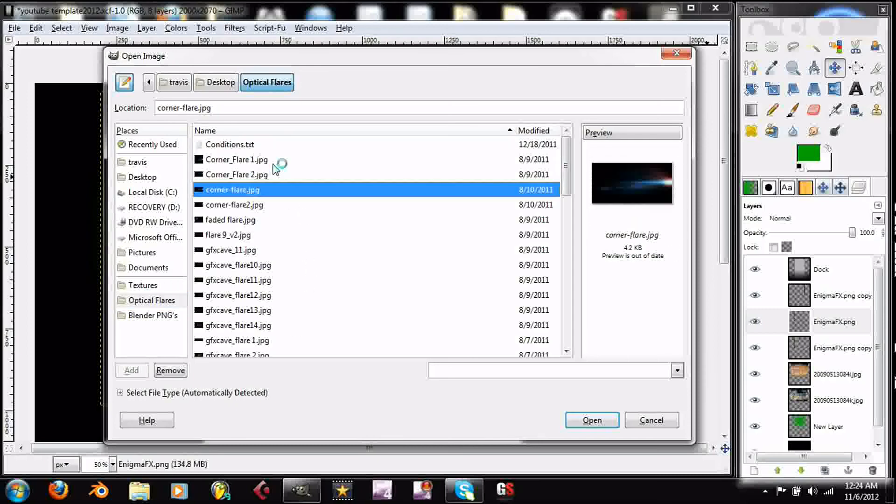
key("Down")
key("Up")
key("Up")
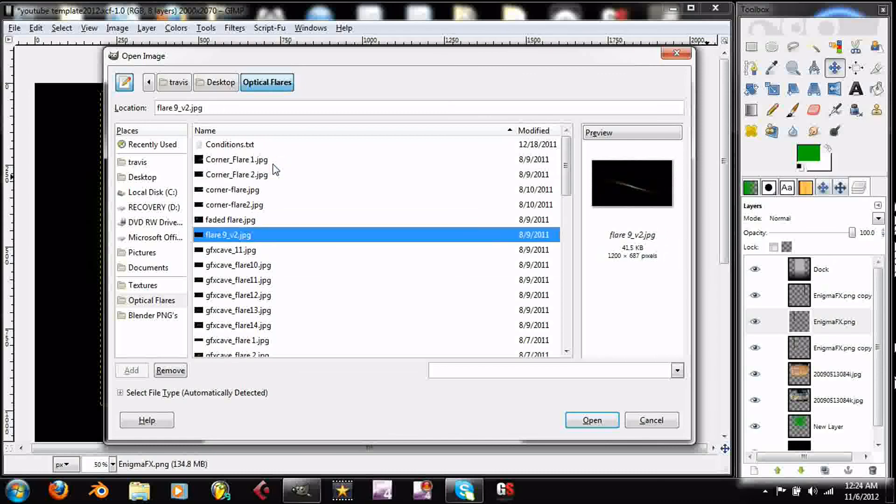
key("Down")
key("Down")
key("Down")
key("Down")
key("Down")
key("Down")
key("Down")
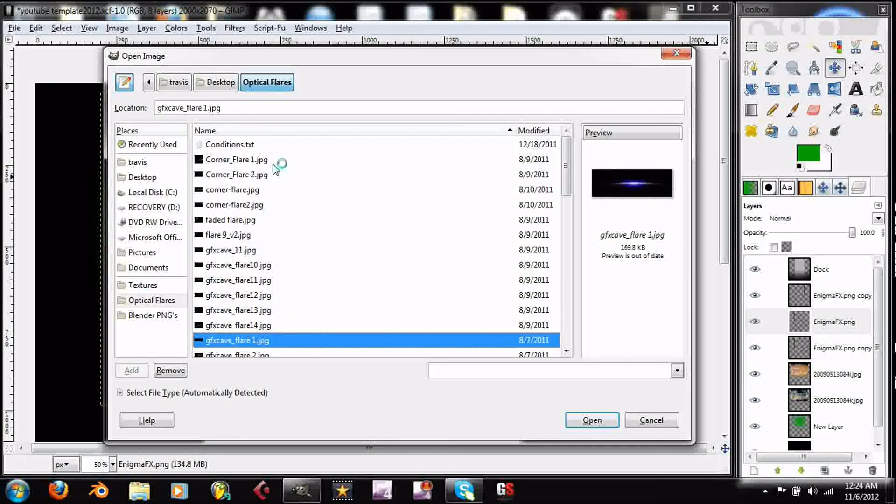
key("Down")
key("Down")
key("Down")
key("Down")
key("Down")
key("Down")
key("Down")
key("Down")
key("Down")
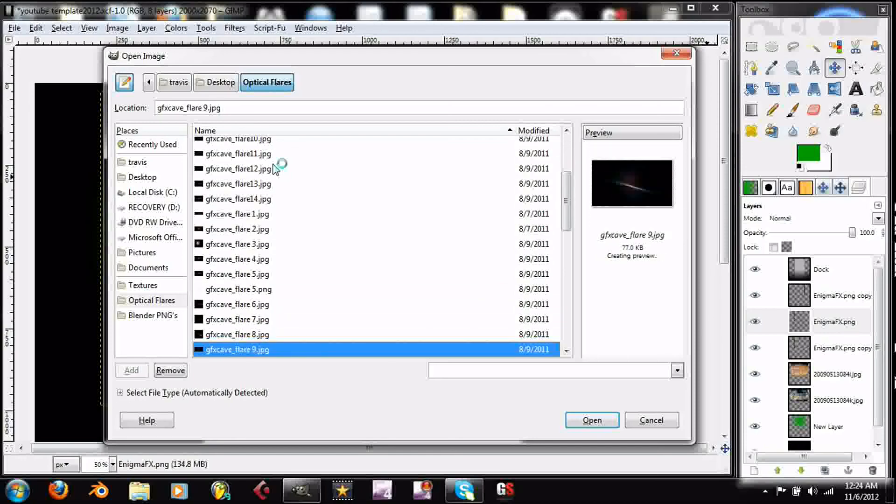